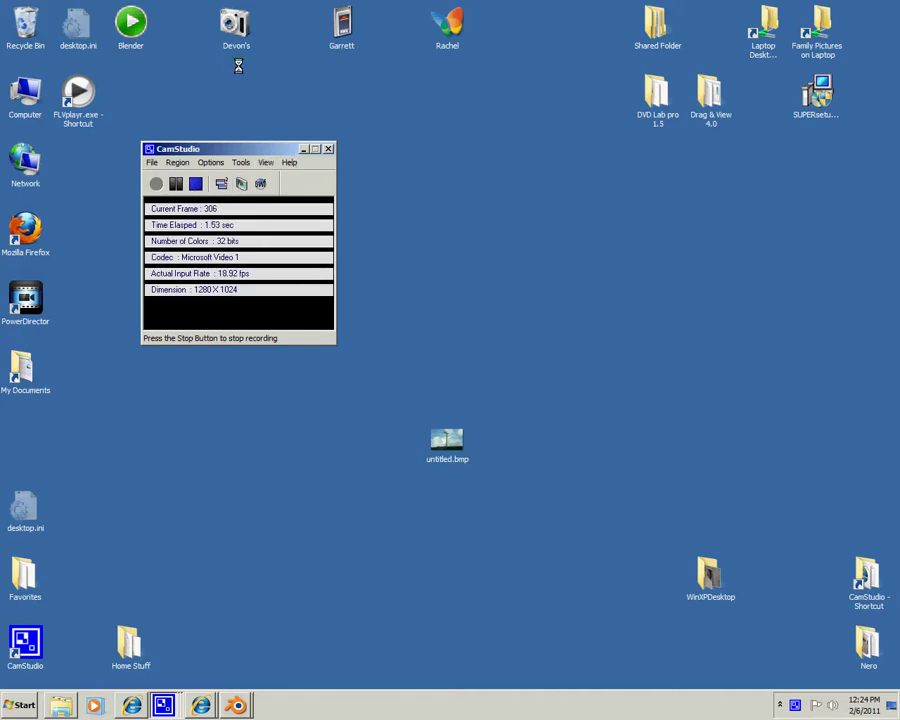
Step: Switch to the open Blender window and start a new scene
click(234, 704)
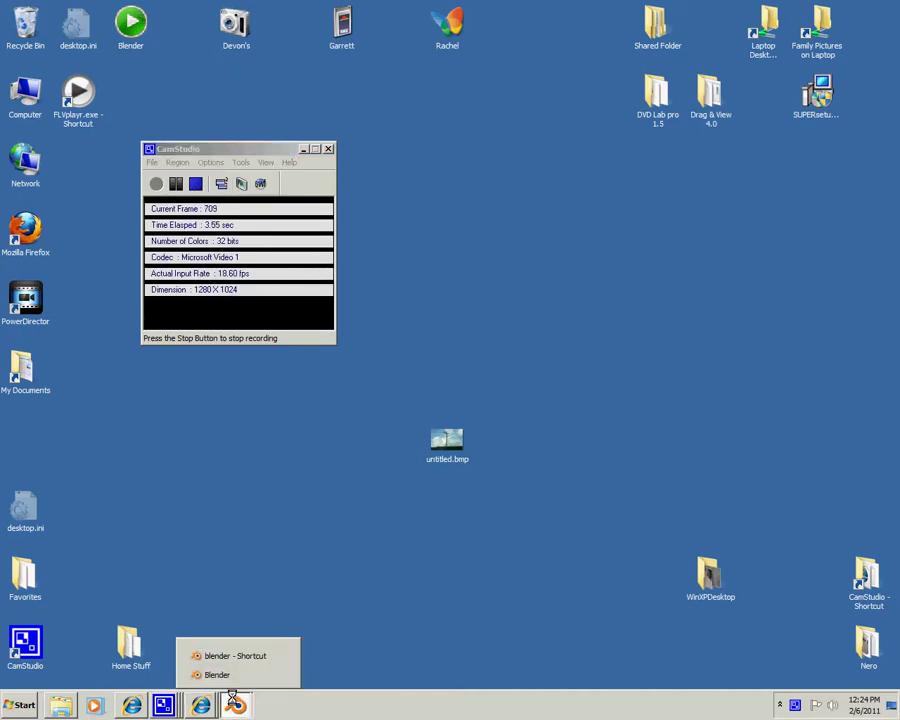
click(218, 676)
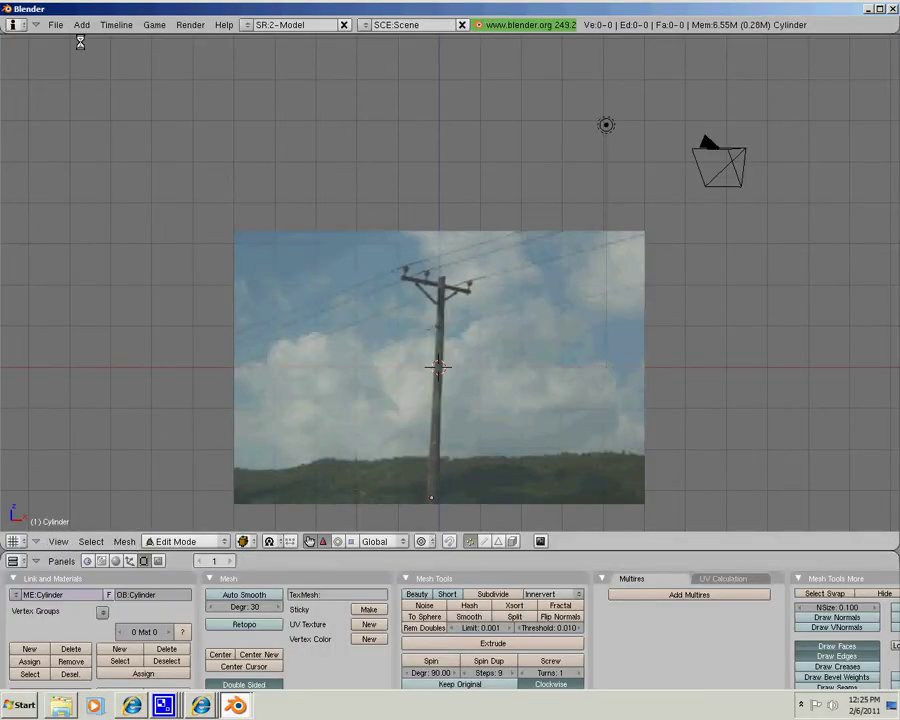
click(54, 25)
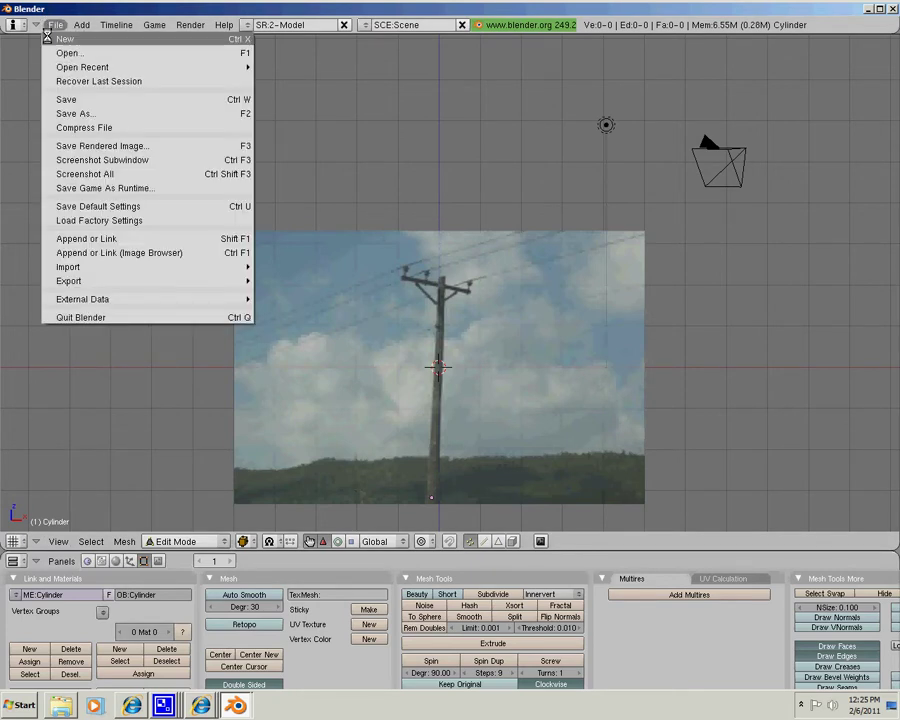
click(58, 38)
Step: Enable a background image in the 3D view and load untitled.bmp from the Desktop folder
click(58, 544)
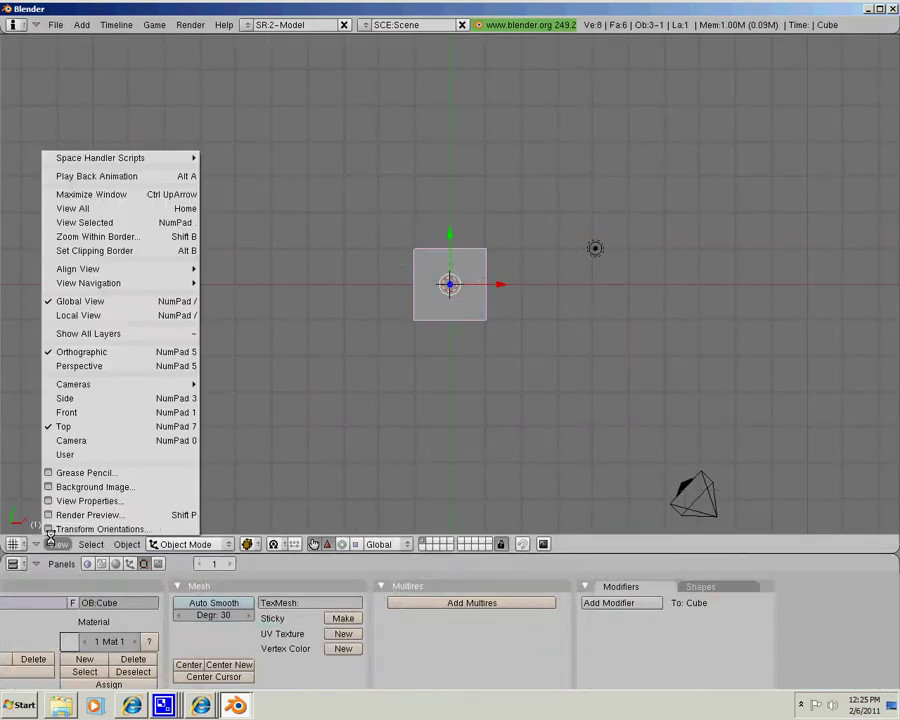
click(58, 544)
click(73, 487)
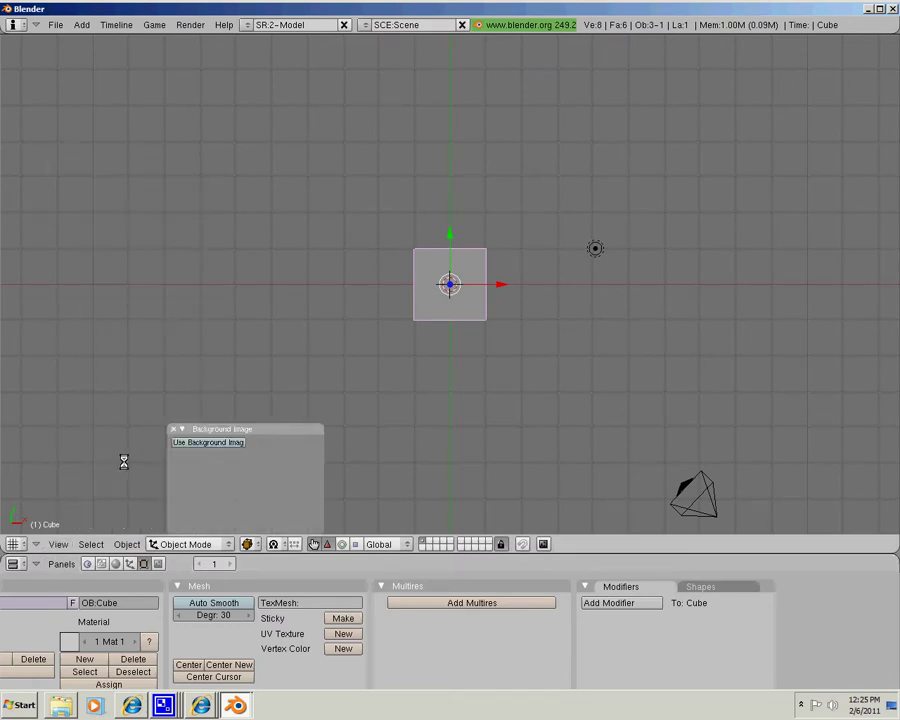
click(180, 443)
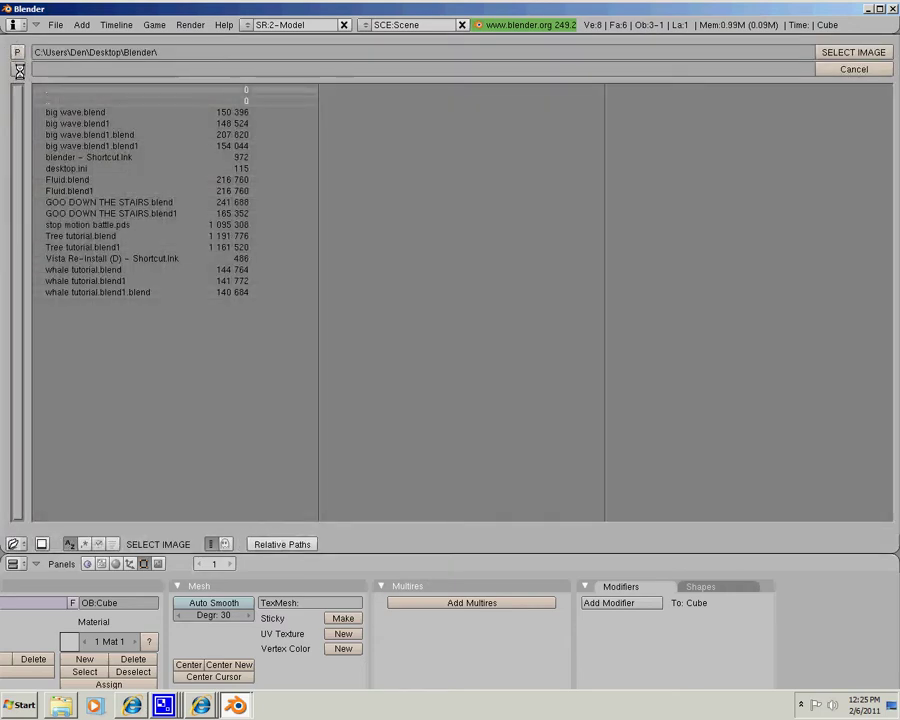
click(19, 70)
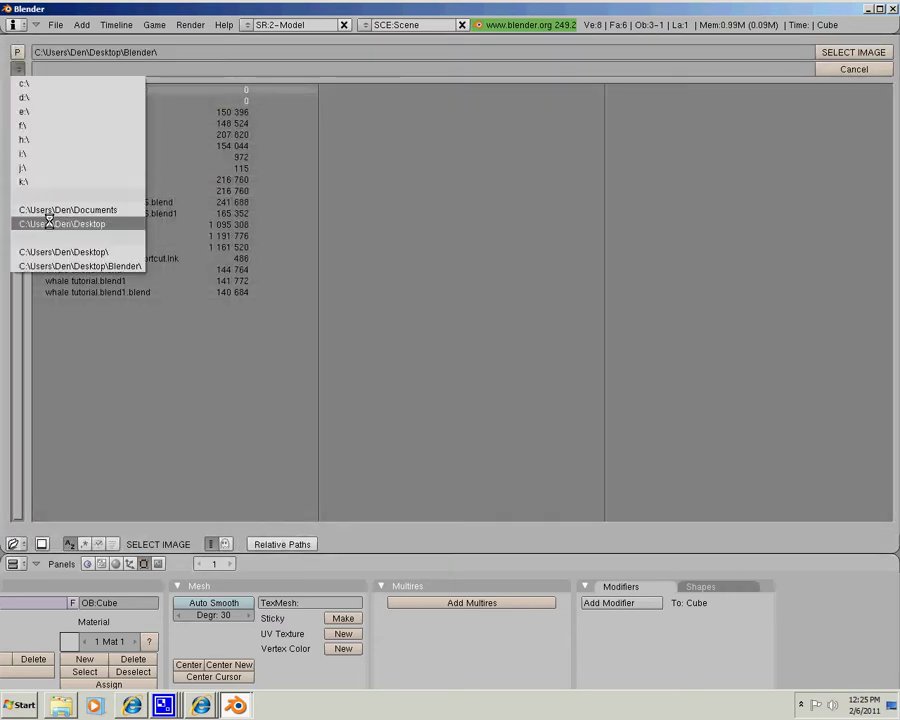
click(49, 222)
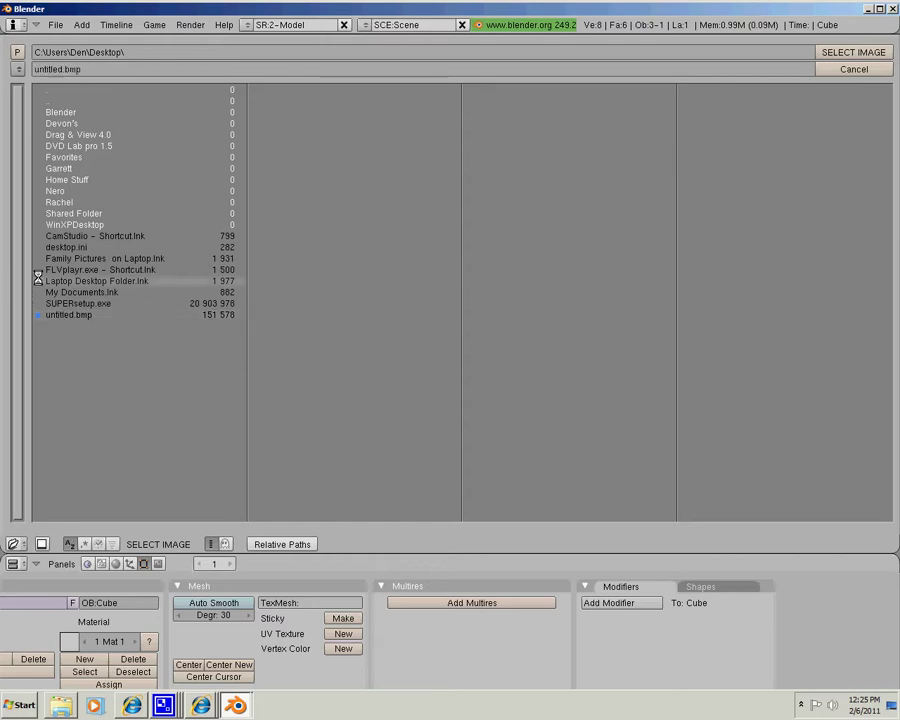
click(849, 52)
Step: Set the 3D view to front, maximize the Blender window, and close the background image settings
scroll(568, 226, up, 4)
middle_drag(540, 263, 549, 243)
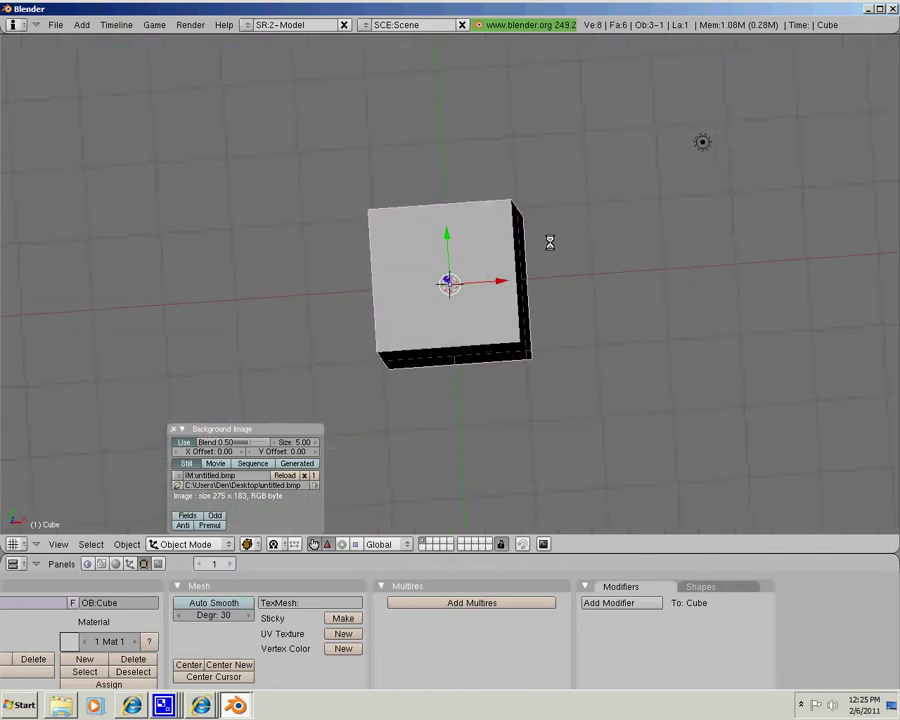
key(KP_1)
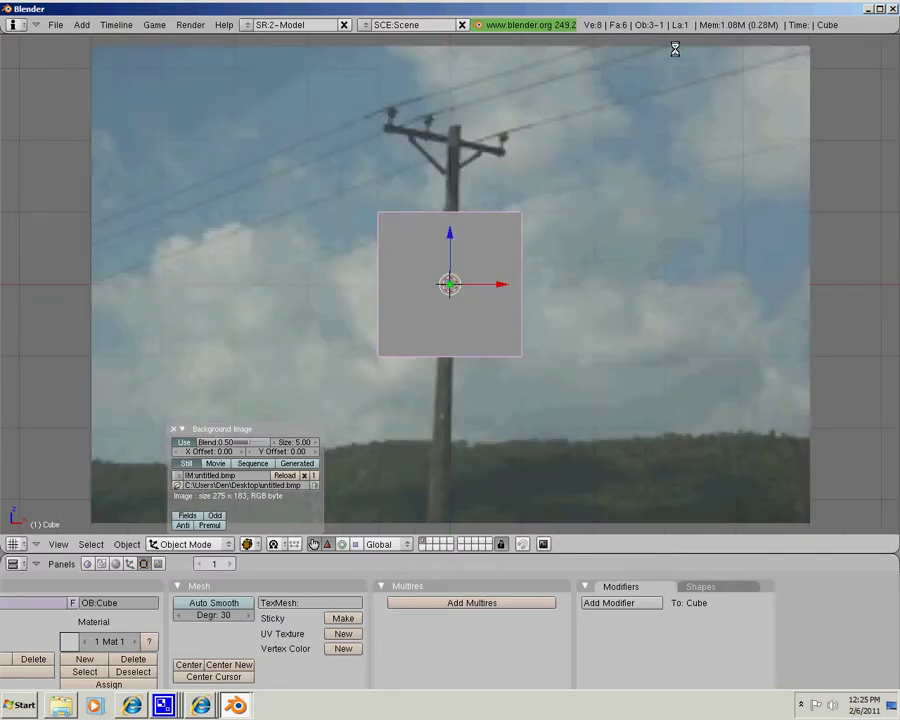
click(873, 8)
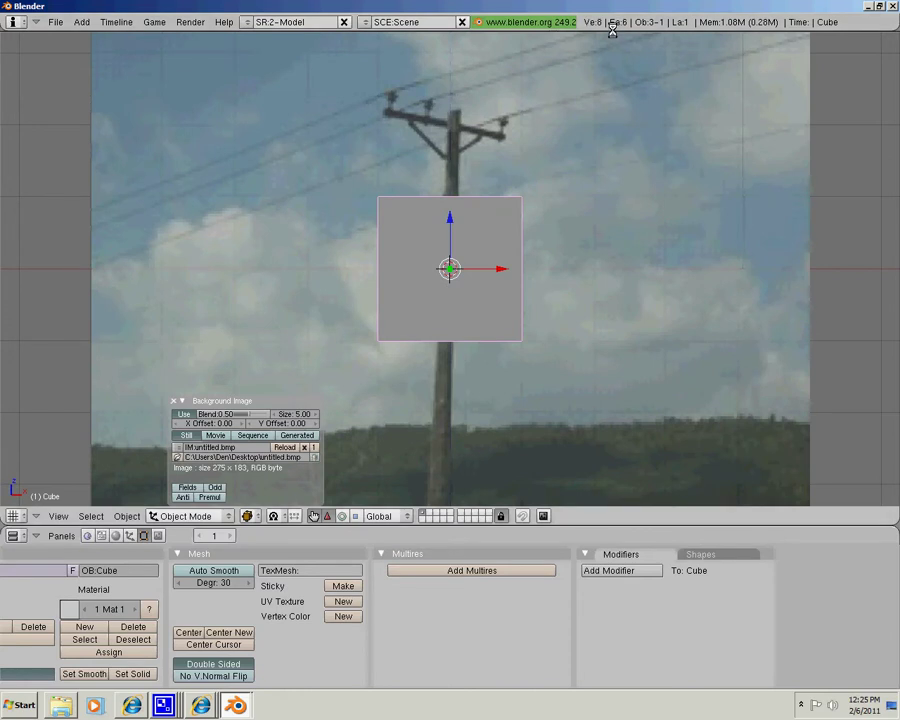
drag(612, 31, 637, 8)
scroll(490, 262, down, 2)
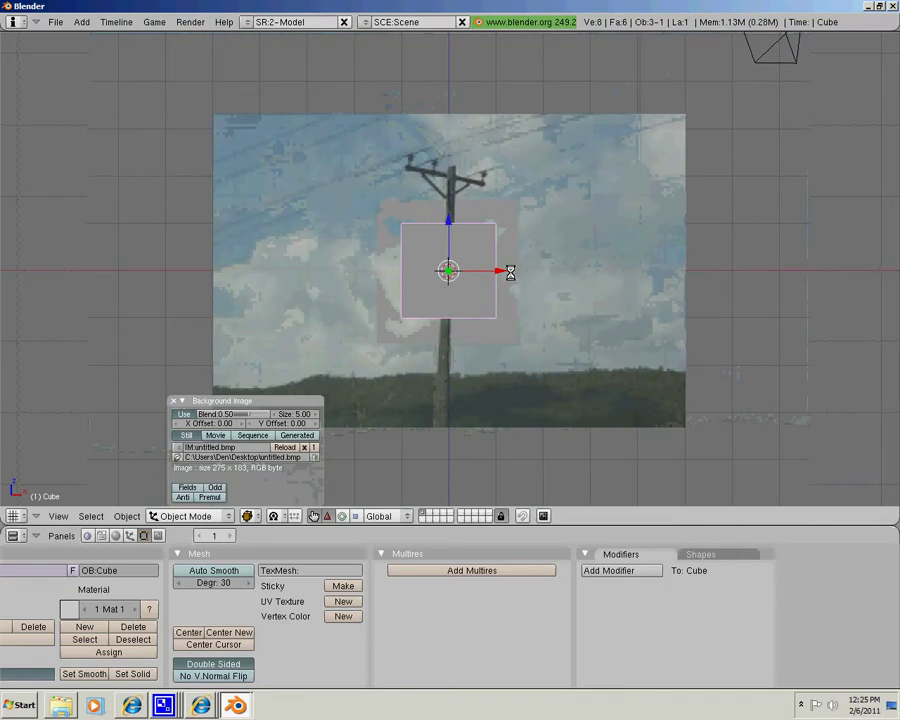
click(173, 402)
Step: Delete the default cube from the scene
scroll(298, 356, up, 3)
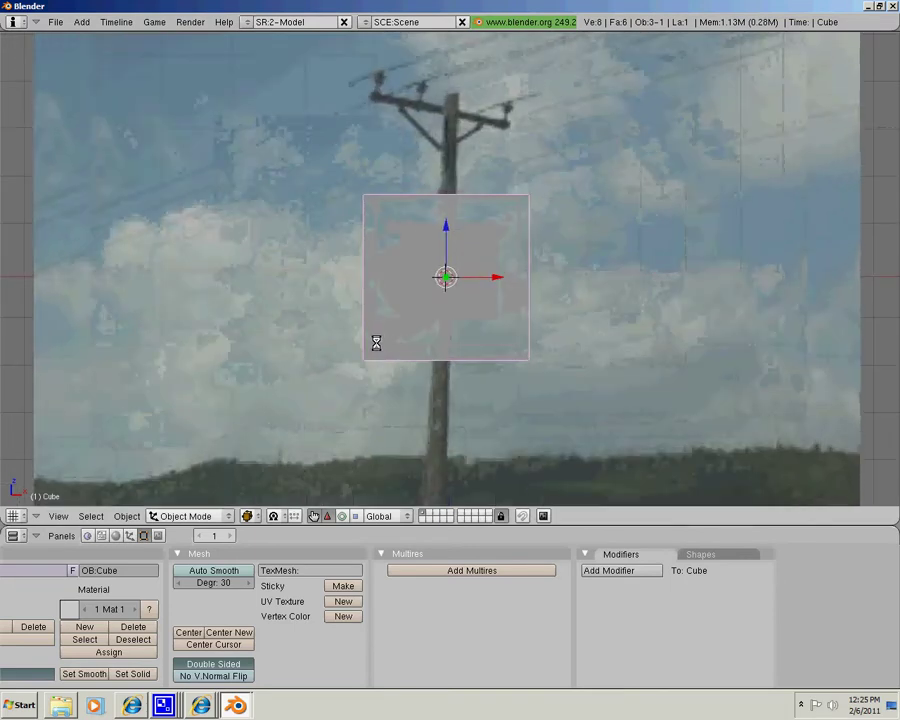
scroll(382, 339, down, 3)
key(x)
click(387, 332)
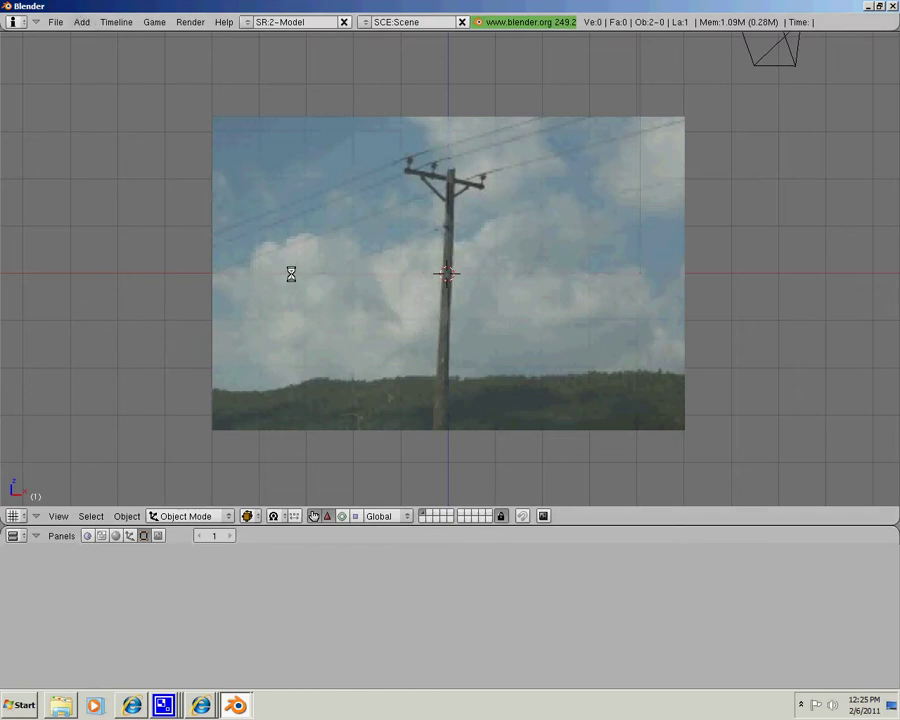
Step: Add a capped cylinder mesh with 32 vertices, radius 1.00 and depth 2.00
key(space)
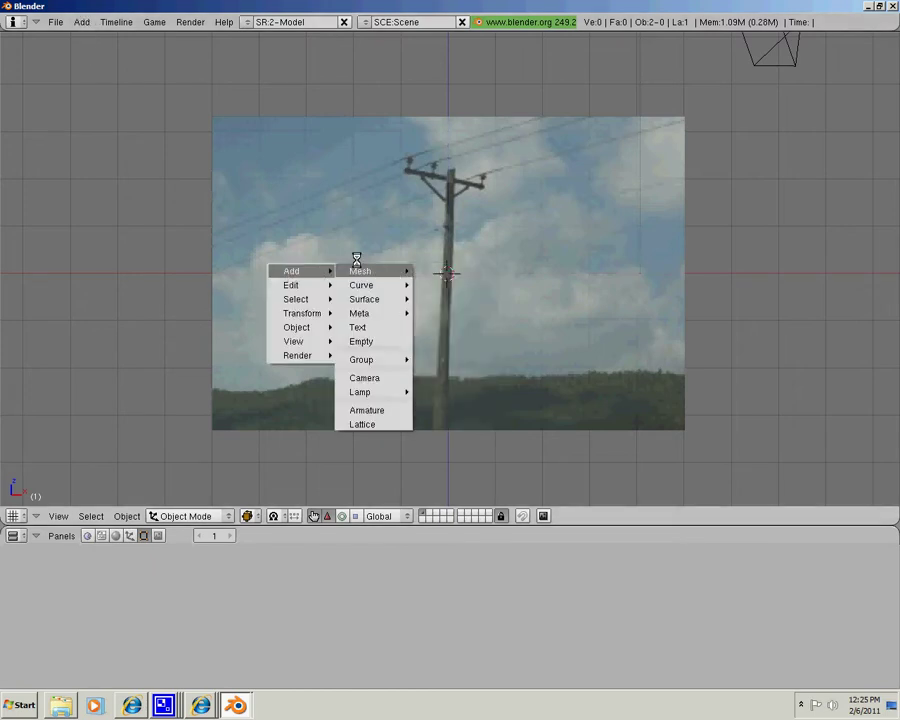
mouse_move(400, 271)
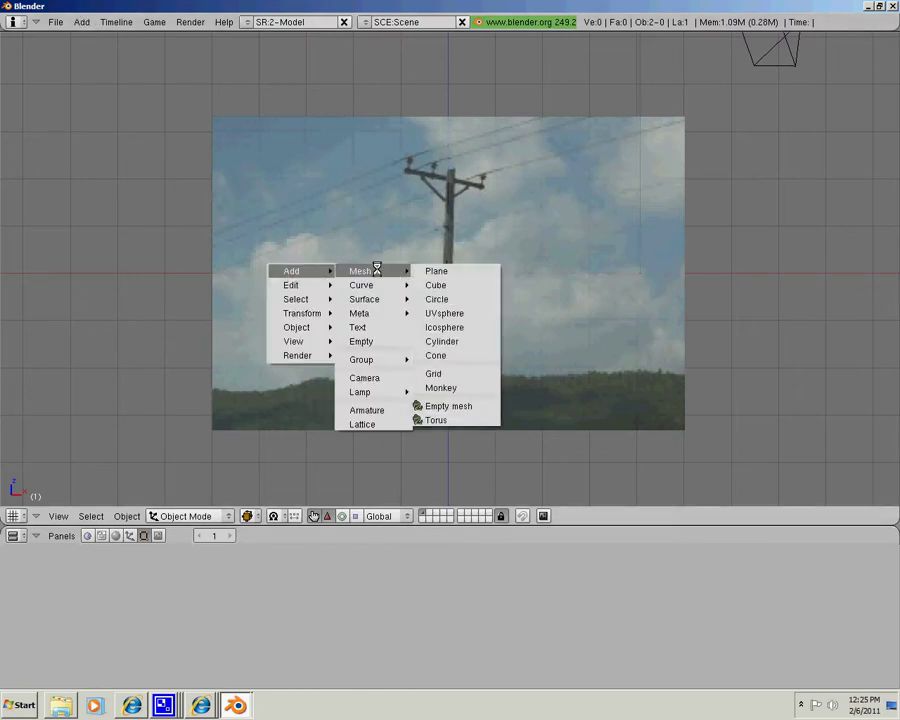
click(446, 342)
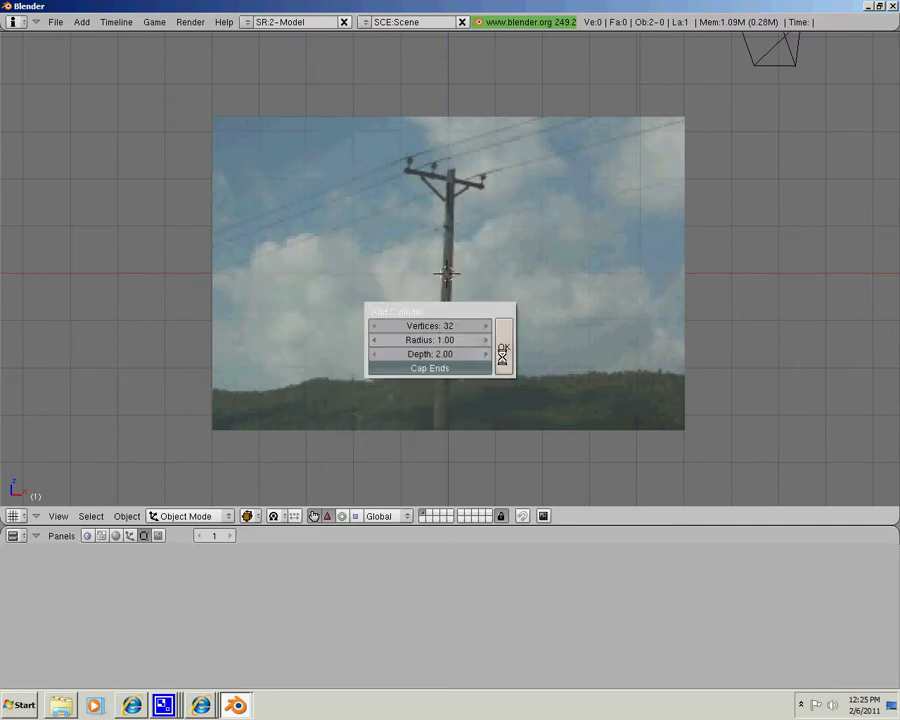
click(503, 350)
Step: Move the cylinder down along the Z axis to the lower part of the background photo
scroll(452, 340, up, 4)
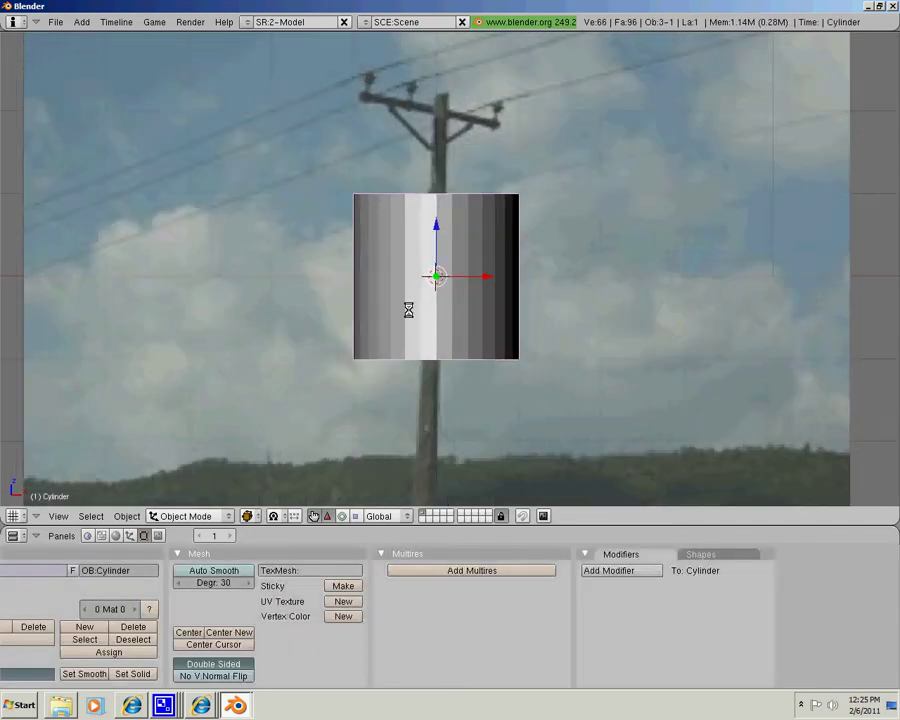
scroll(408, 311, down, 4)
key(g)
key(z)
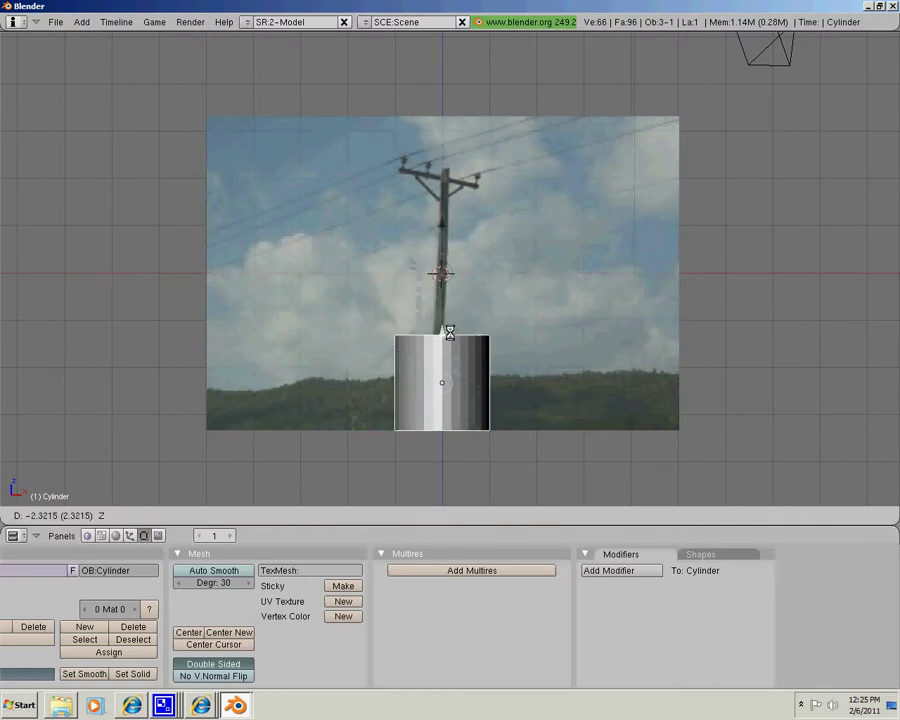
click(443, 326)
Step: Scale the cylinder down uniformly and place it over the base of the photographed pole
key(s)
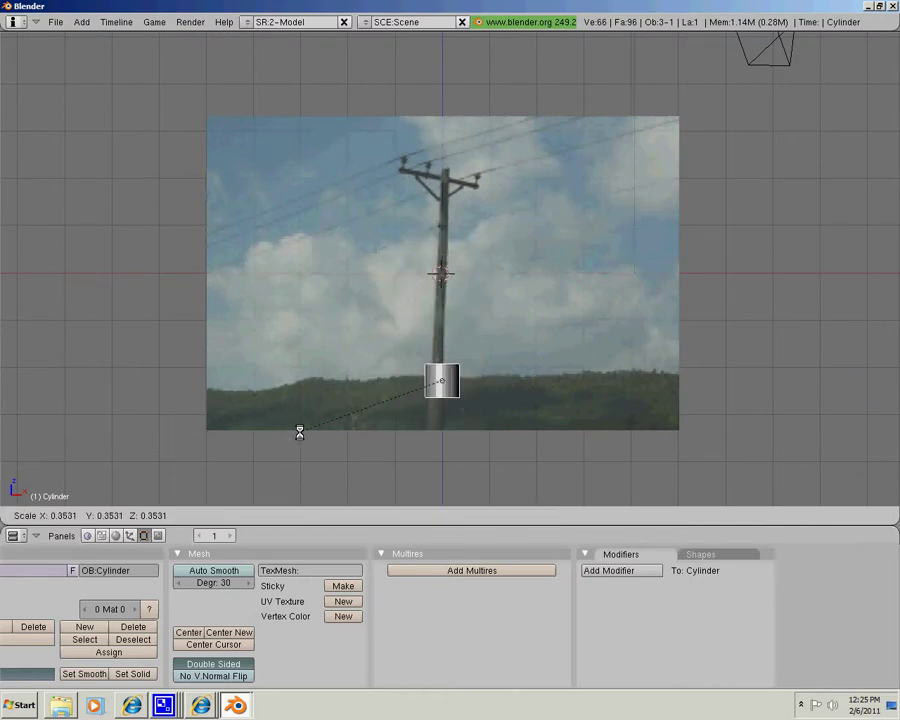
click(386, 412)
scroll(400, 405, up, 3)
shift+middle_drag(436, 389, 462, 206)
key(g)
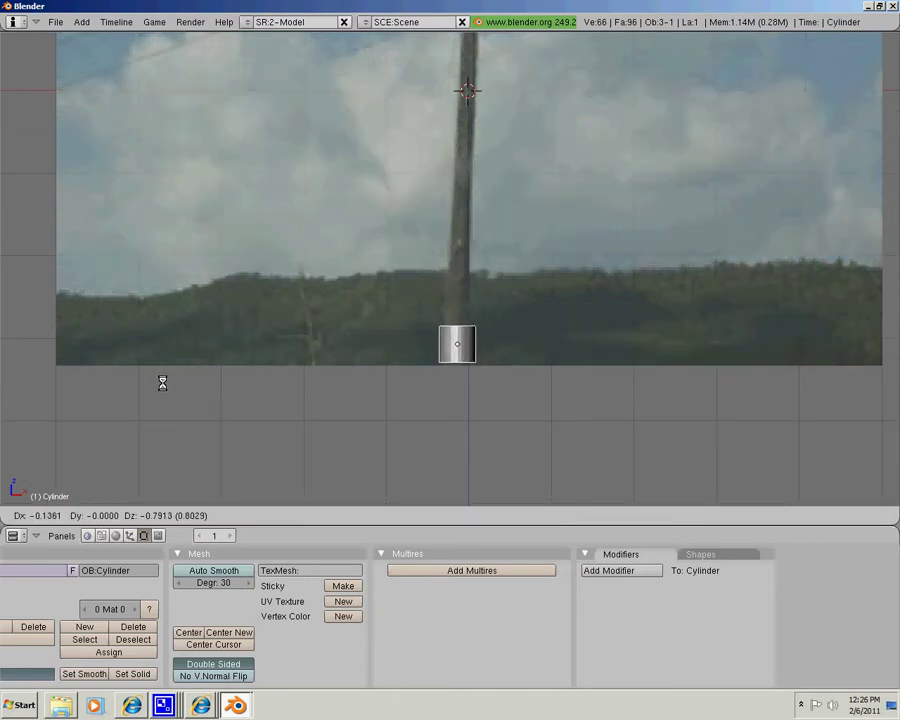
click(160, 384)
Step: In Edit Mode, scale the whole cylinder mesh to about 0.8 and lower it to the photo's bottom edge
scroll(371, 361, up, 2)
shift+middle_drag(371, 361, 368, 281)
scroll(368, 281, up, 3)
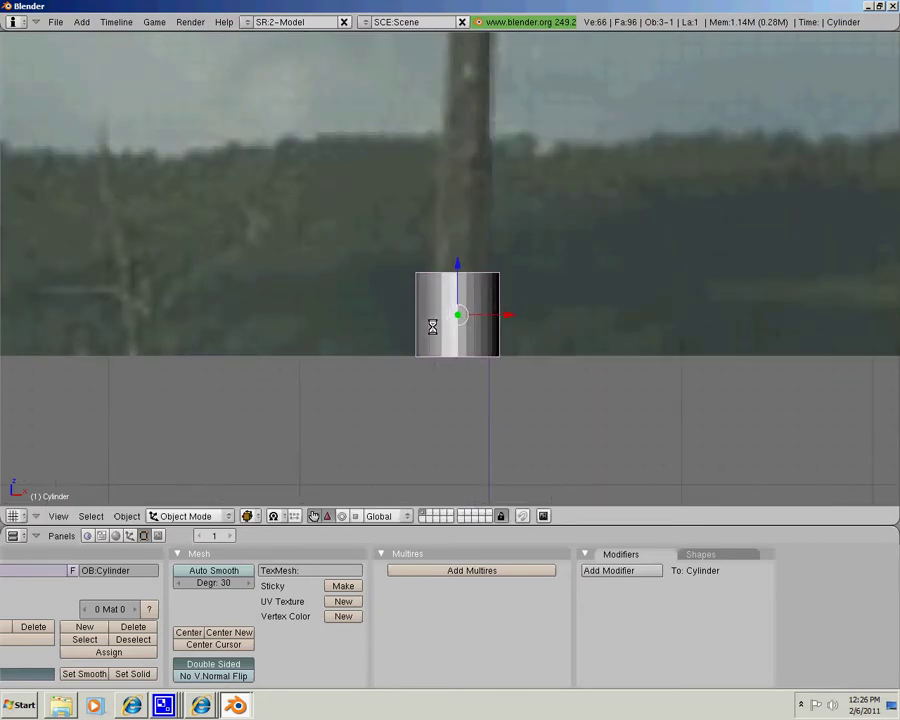
shift+middle_drag(432, 325, 398, 335)
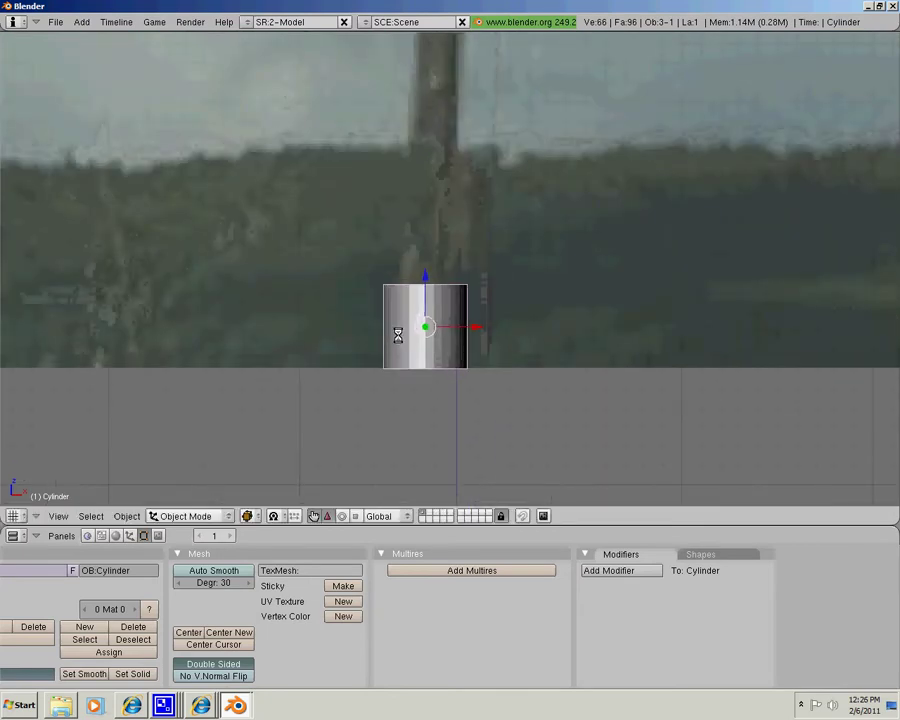
click(221, 516)
click(207, 486)
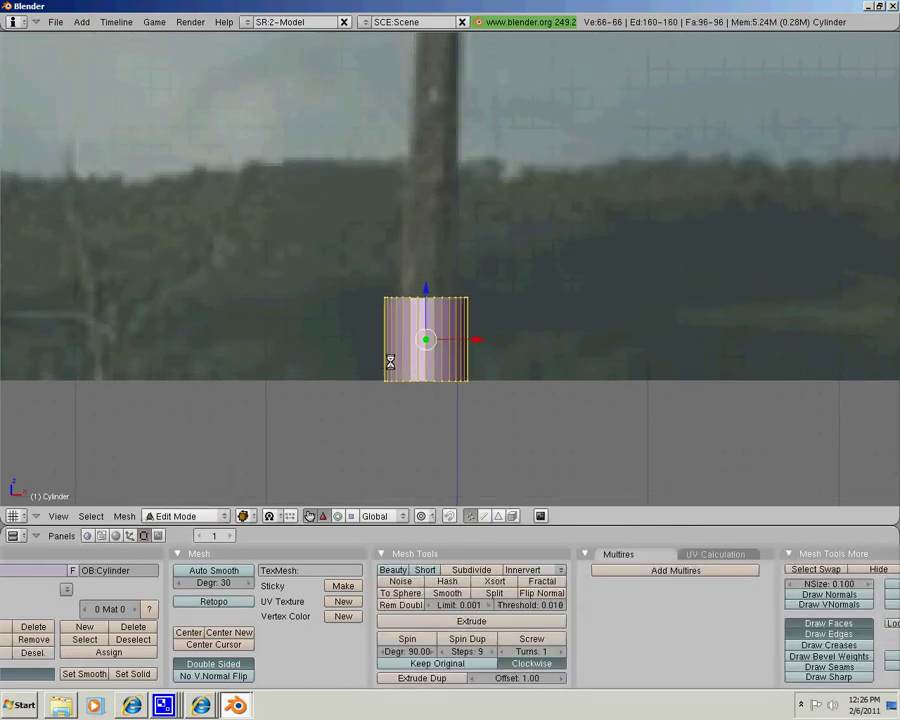
key(s)
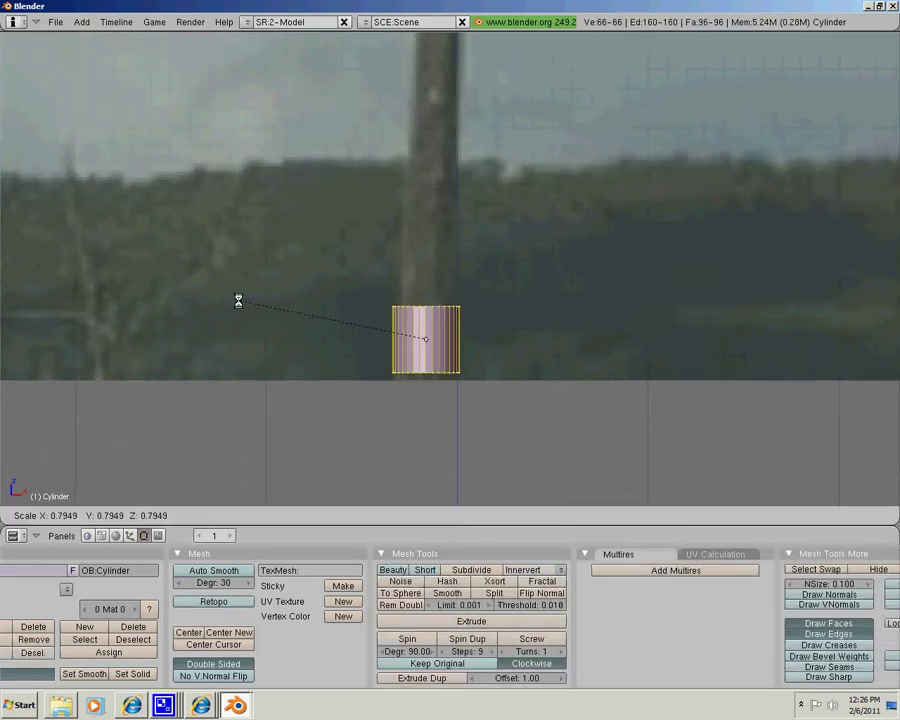
click(263, 321)
drag(424, 314, 428, 296)
Step: Select only the cylinder's top vertices and extrude them as a region upward to about the hill line
key(a)
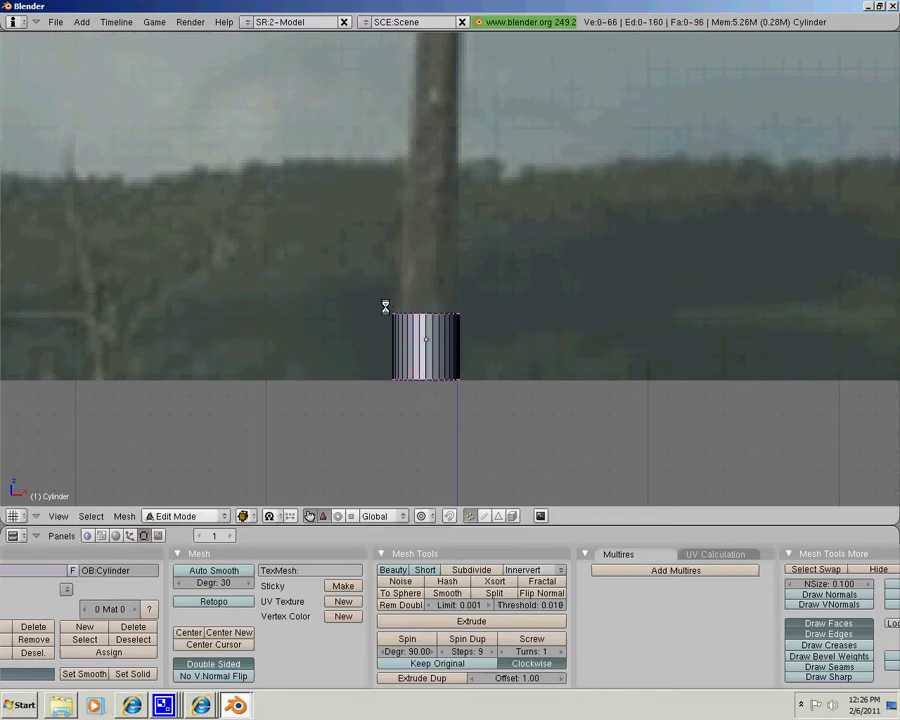
key(b)
drag(354, 294, 512, 352)
shift+middle_drag(476, 236, 475, 310)
scroll(475, 308, down, 3)
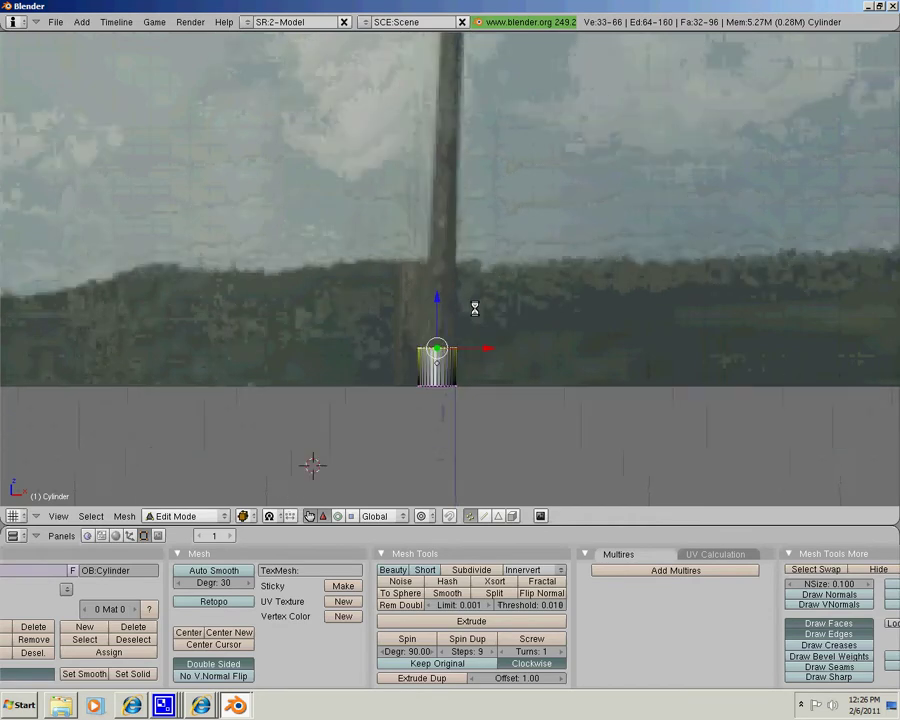
scroll(396, 337, up, 3)
shift+middle_drag(396, 337, 461, 242)
key(KP_1)
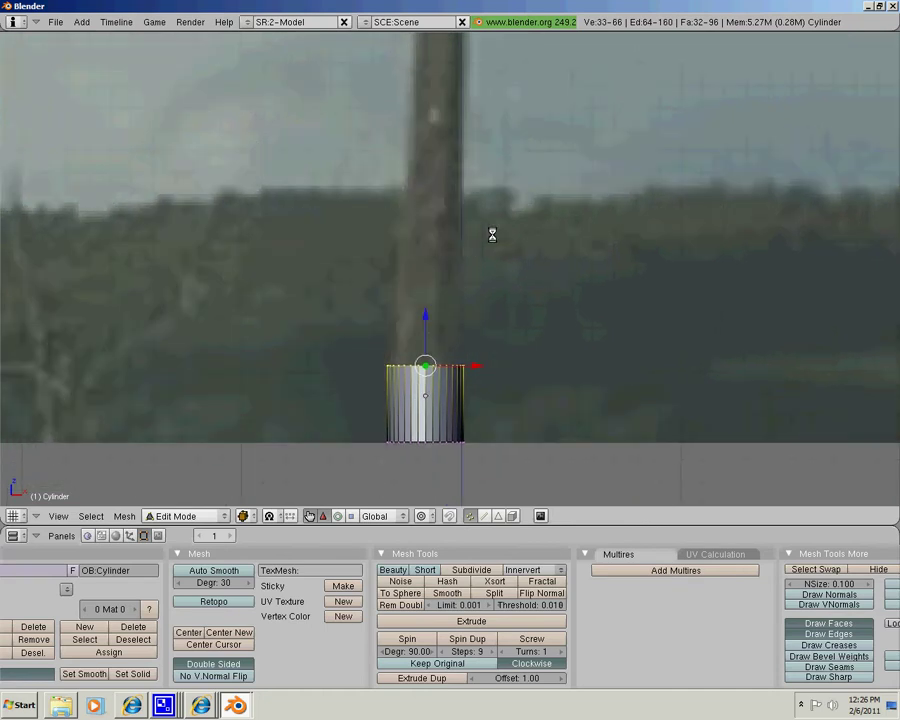
key(e)
click(454, 264)
click(423, 110)
Step: Extrude the top ring upward again along the photographed pole to just below the crossarm braces
shift+middle_drag(424, 110, 424, 336)
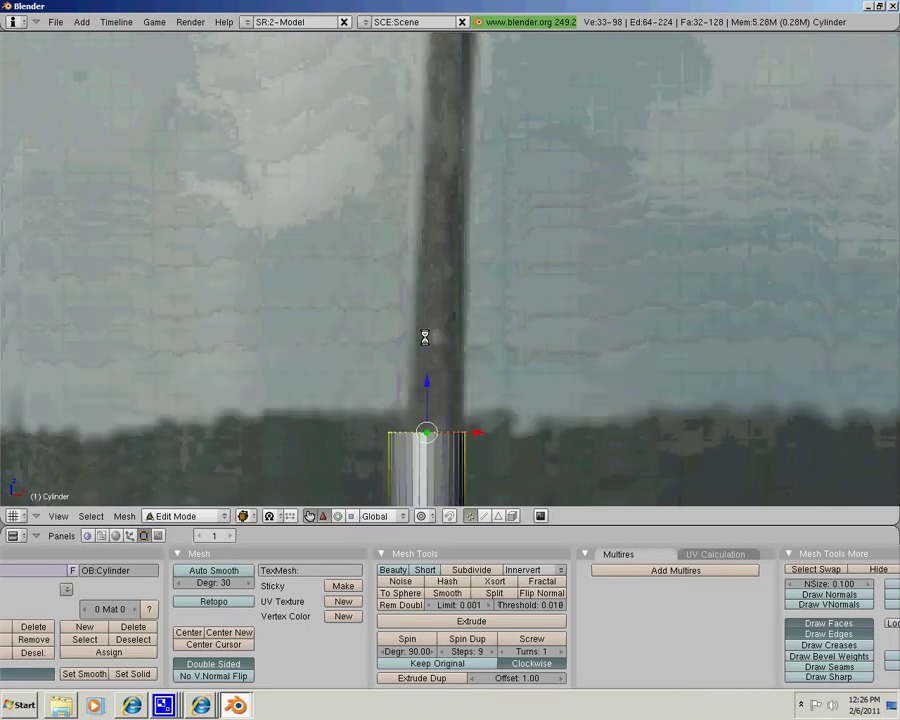
scroll(424, 336, down, 4)
shift+middle_drag(422, 205, 434, 333)
scroll(428, 280, down, 5)
scroll(428, 329, up, 1)
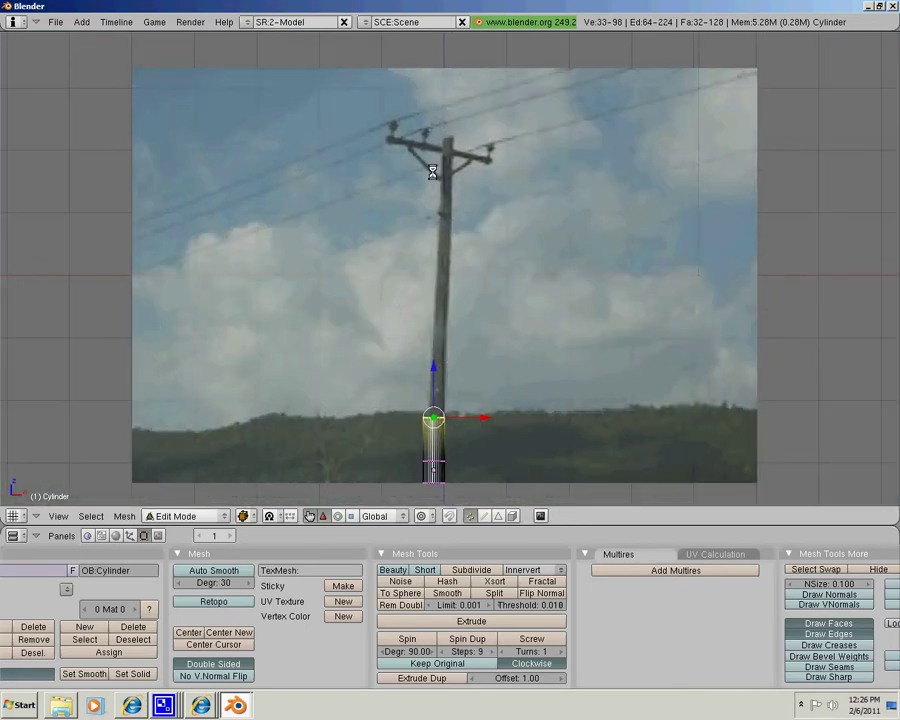
key(e)
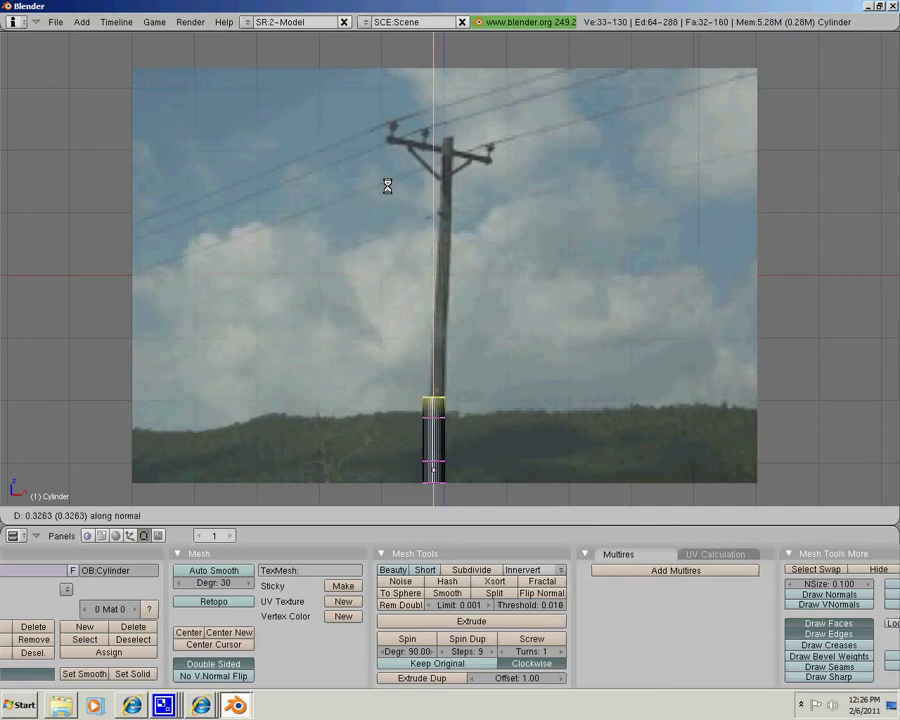
click(387, 200)
Step: Extrude the top ring about 1.38 units up to the height of the photographed pole's top, and deselect all vertices
scroll(386, 249, up, 4)
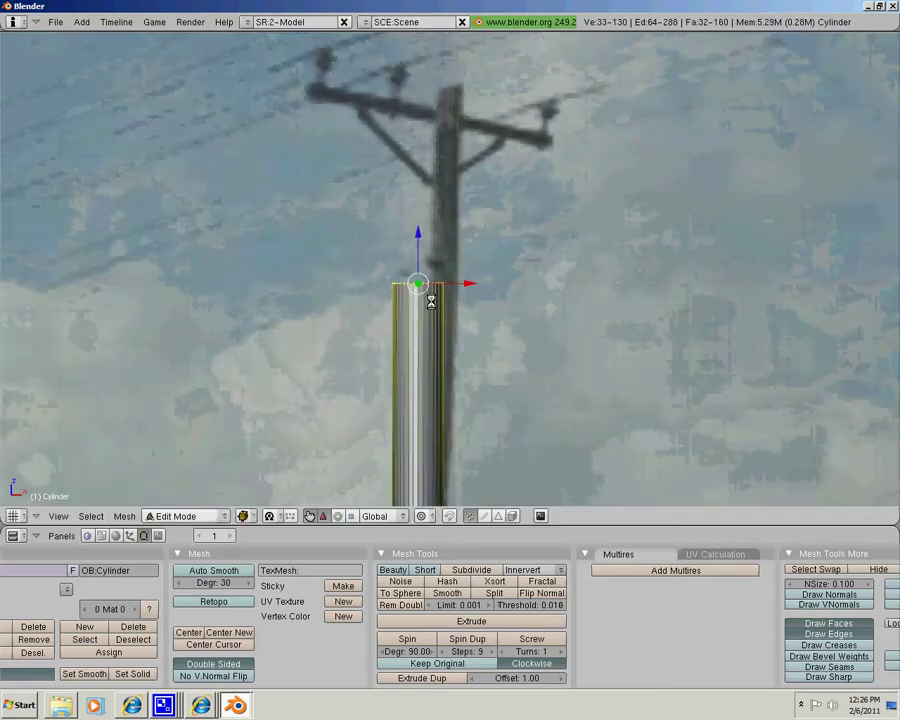
key(e)
click(434, 312)
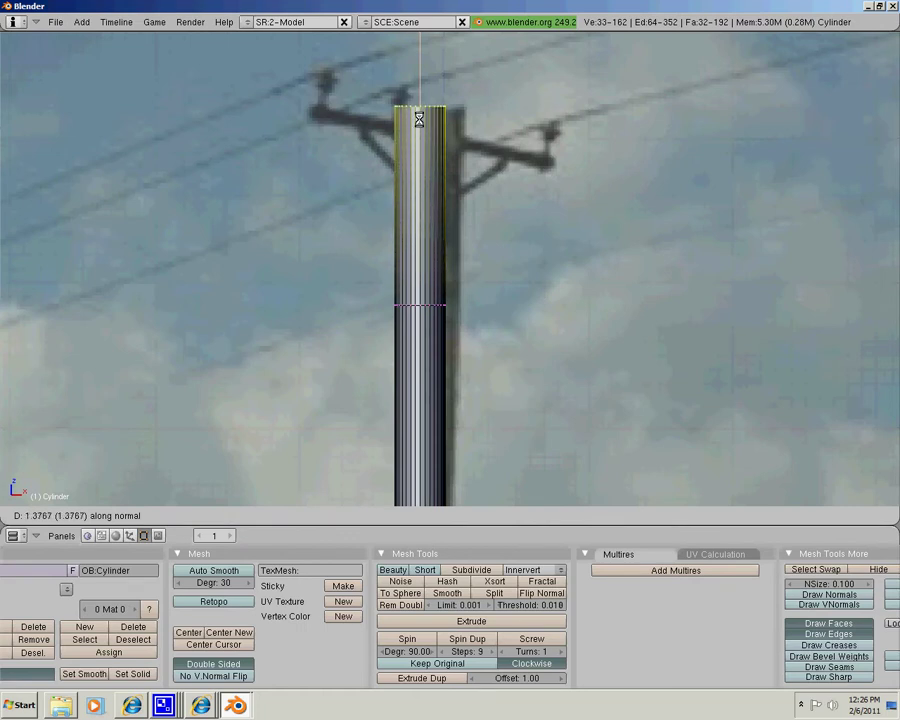
click(419, 118)
shift+middle_drag(404, 137, 434, 308)
scroll(404, 205, up, 4)
key(a)
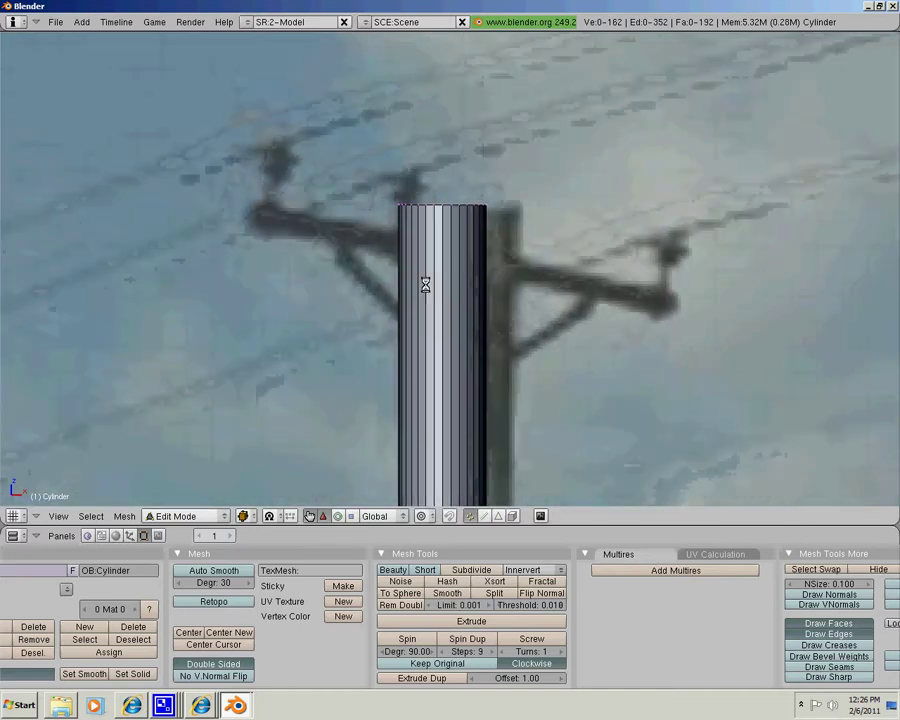
Step: Select the pole's two lowest vertex rings, duplicate them, and place the copied segment to the left of the pole
scroll(370, 268, down, 4)
shift+middle_drag(413, 311, 402, 62)
shift+middle_drag(422, 486, 424, 155)
scroll(384, 195, up, 4)
shift+middle_drag(431, 229, 516, 370)
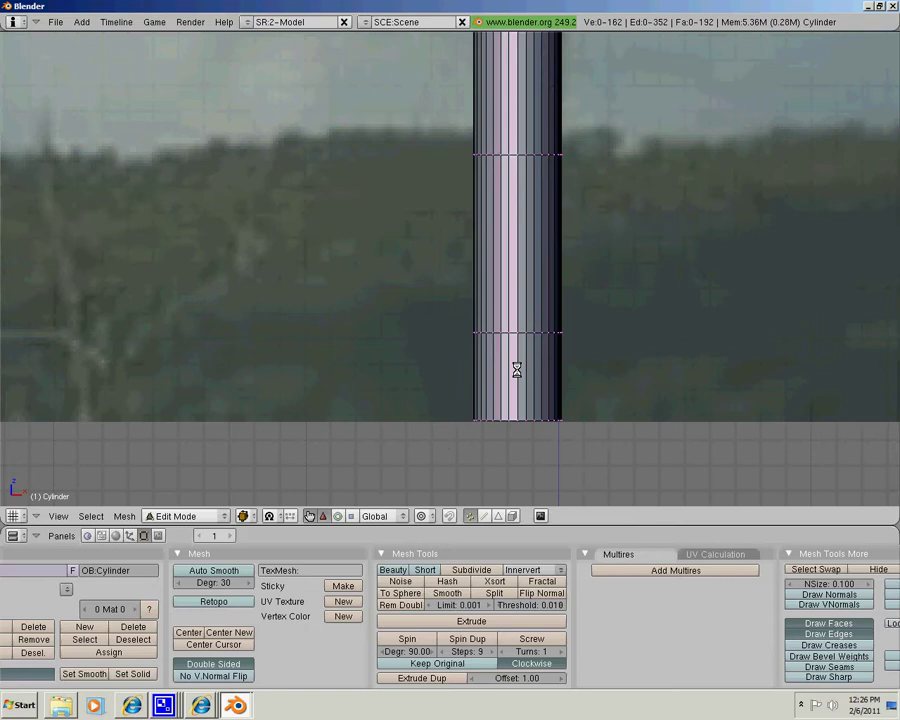
key(b)
drag(420, 281, 617, 498)
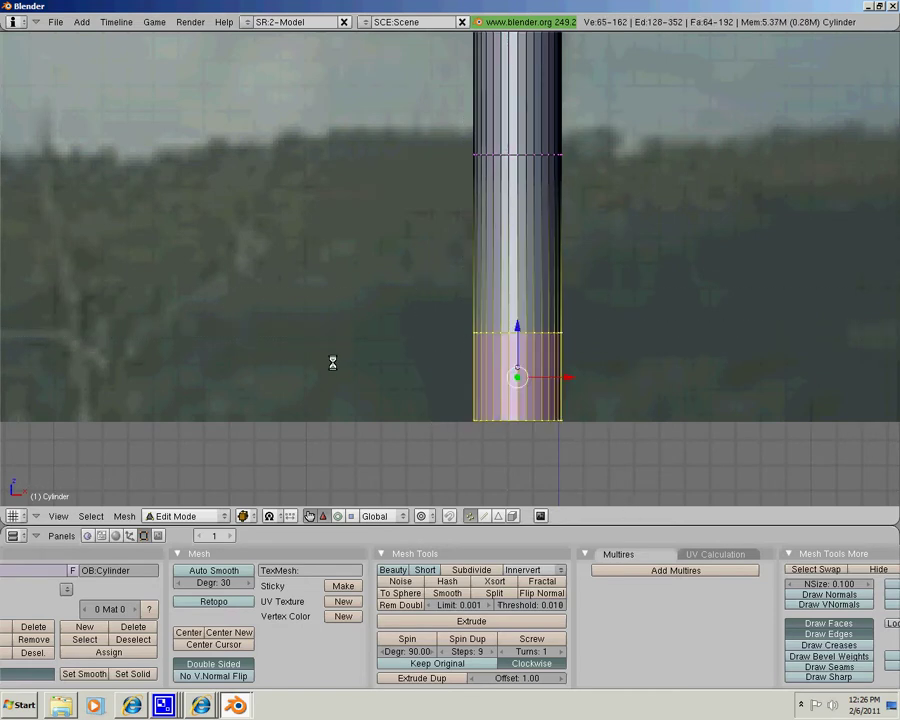
key(shift+d)
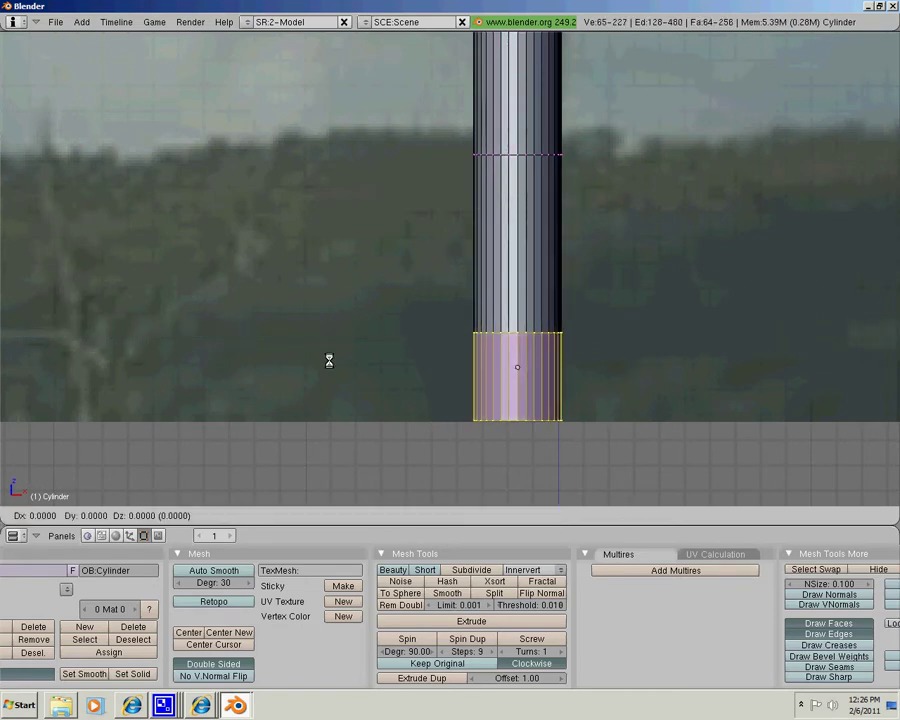
click(201, 292)
Step: Move the duplicated segment up beside the pole to the height of the photo's left crossarm brace
shift+middle_drag(454, 183, 424, 436)
scroll(427, 300, down, 3)
scroll(427, 300, down, 1)
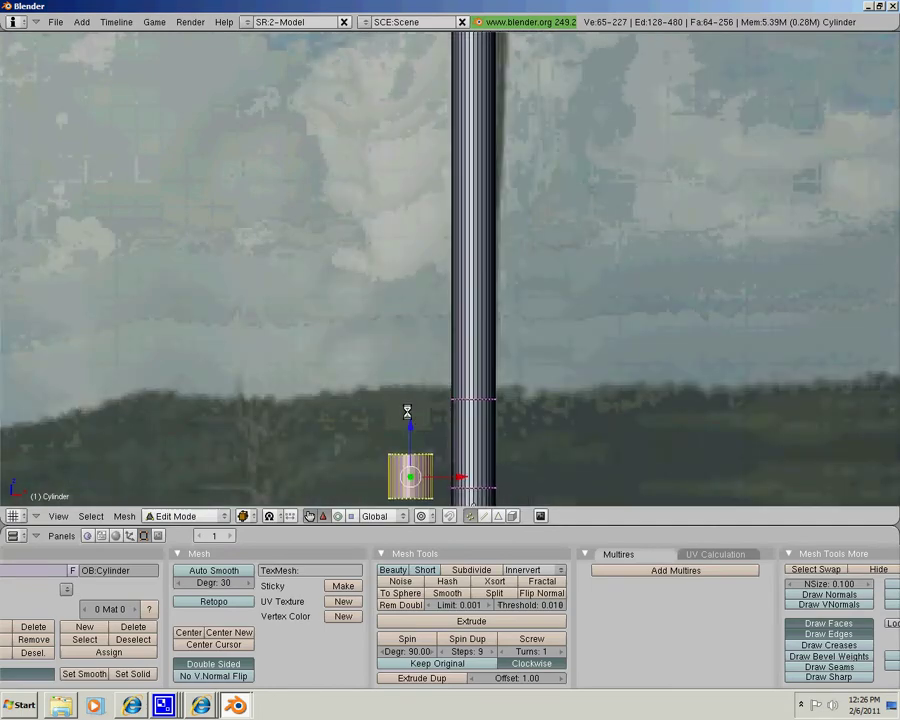
key(g)
drag(378, 6, 383, 33)
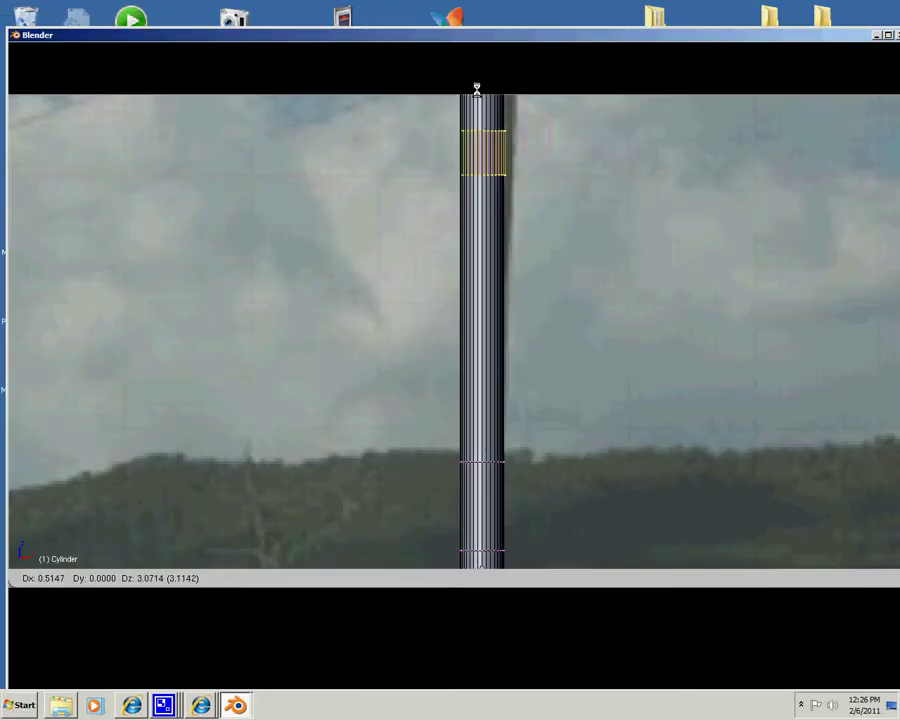
click(346, 166)
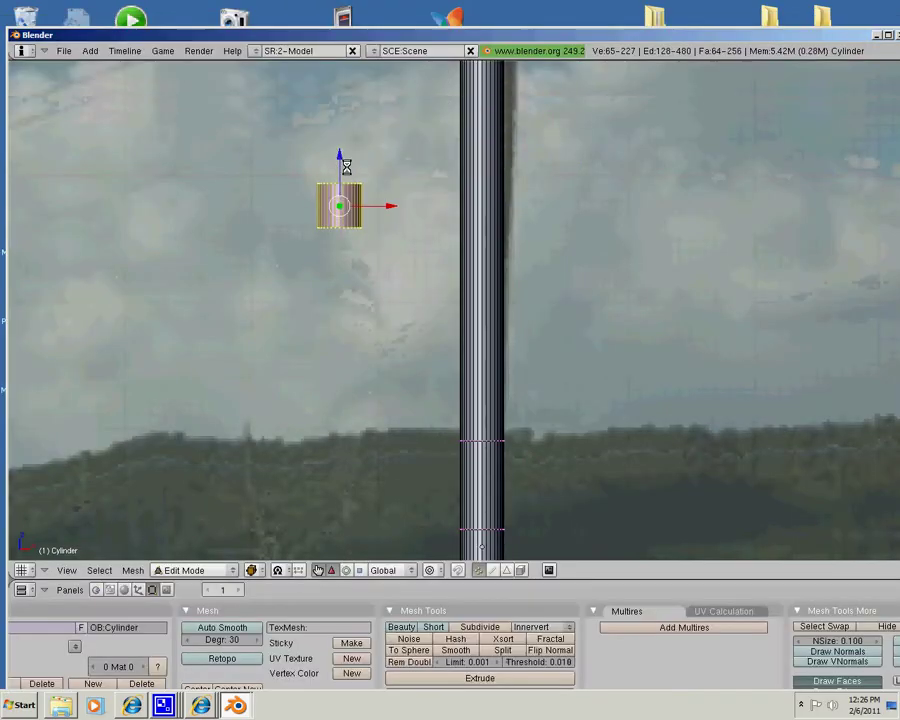
click(889, 35)
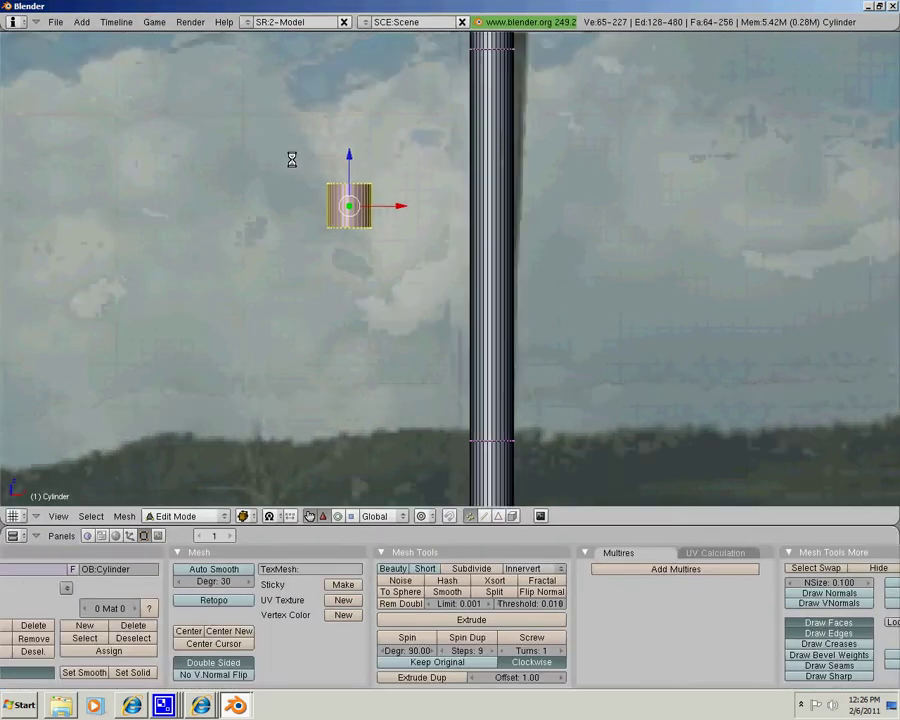
shift+middle_drag(291, 160, 362, 307)
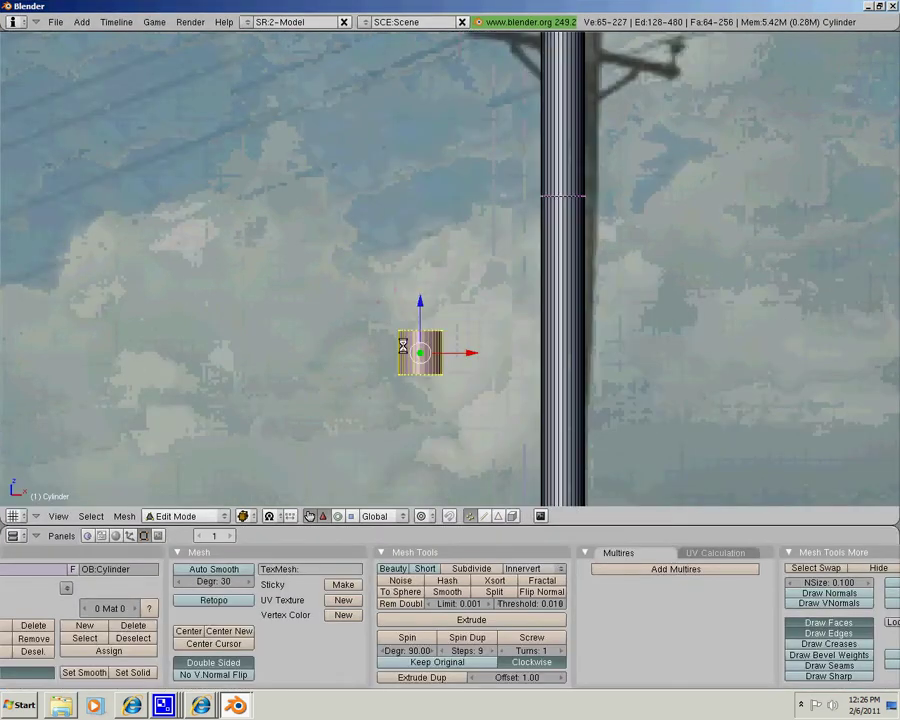
key(g)
click(500, 73)
shift+middle_drag(536, 112, 451, 273)
ctrl+middle_drag(451, 273, 425, 255)
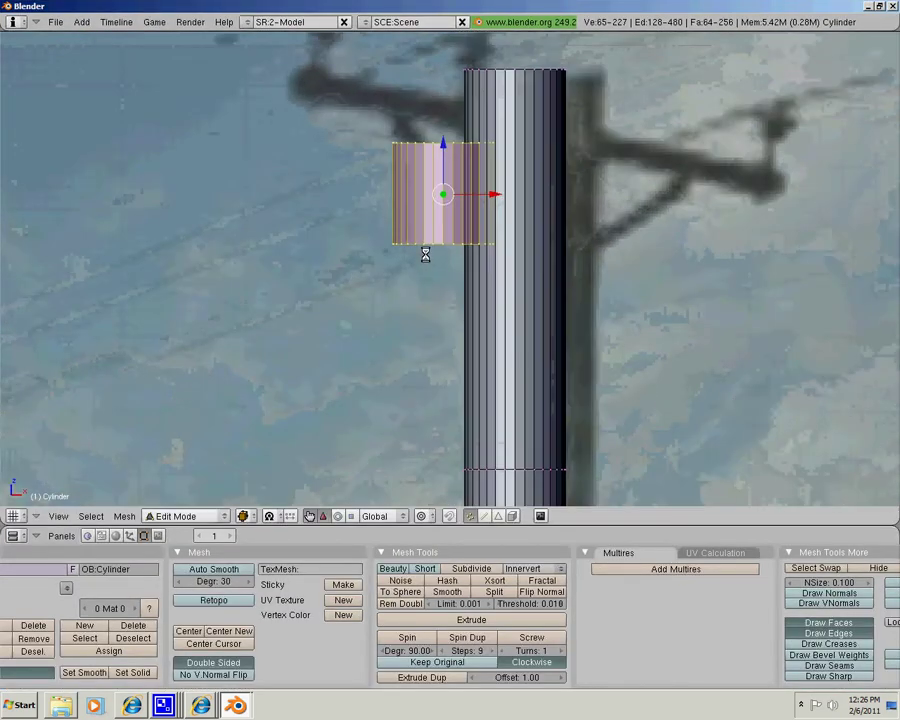
Step: Rotate the duplicated segment about -45 degrees and scale it down towards the thickness of the left brace
scroll(425, 255, up, 3)
key(r)
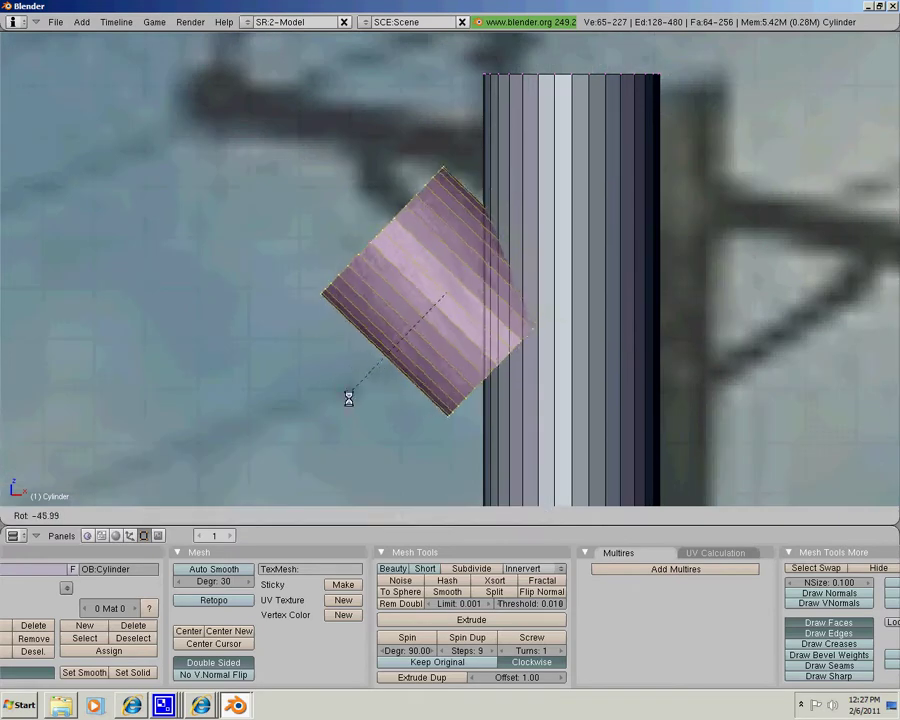
click(320, 406)
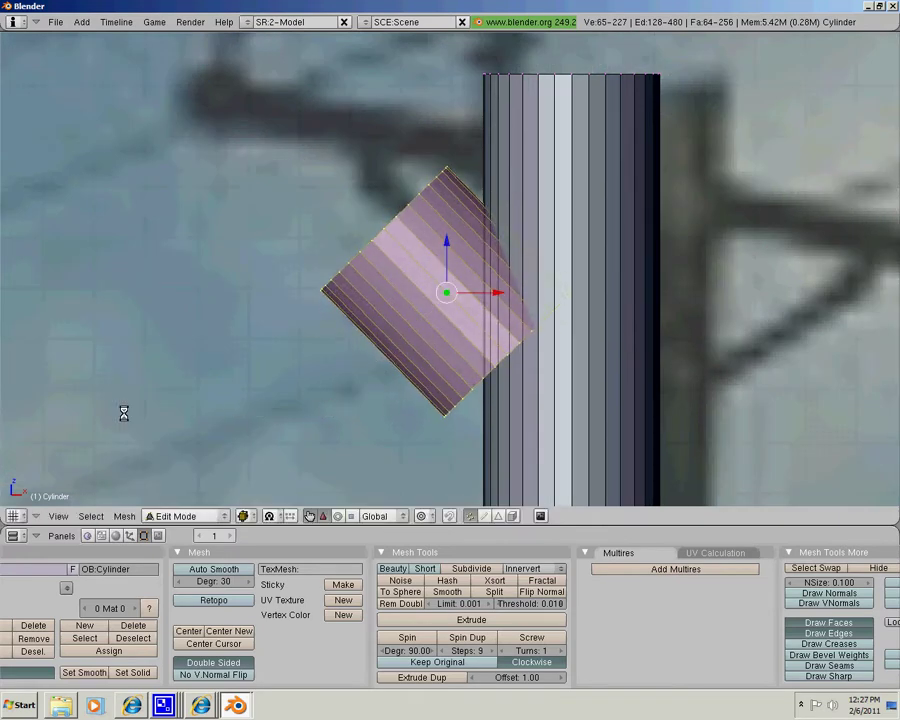
key(s)
click(345, 342)
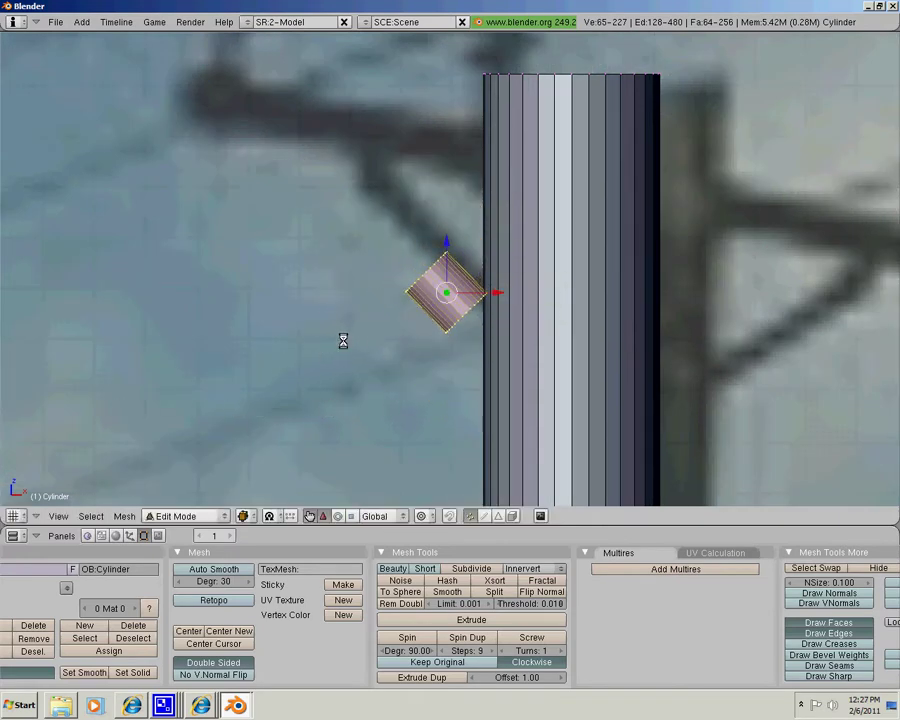
Step: Move the tilted segment onto the pole's left edge at the foot of the brace and shrink it slightly more
key(g)
click(373, 332)
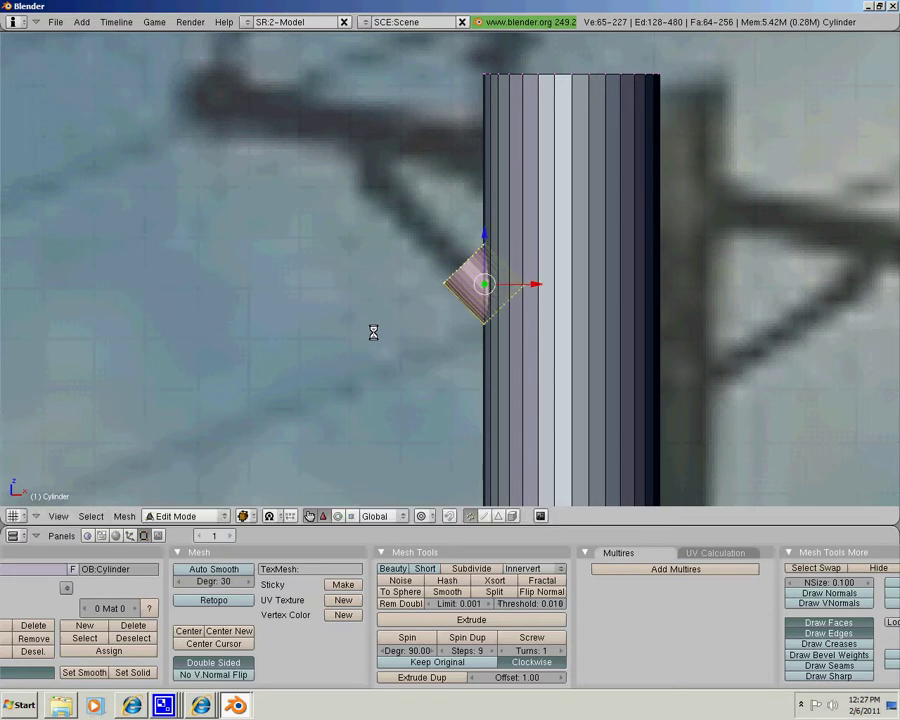
scroll(378, 332, up, 6)
shift+middle_drag(556, 271, 484, 281)
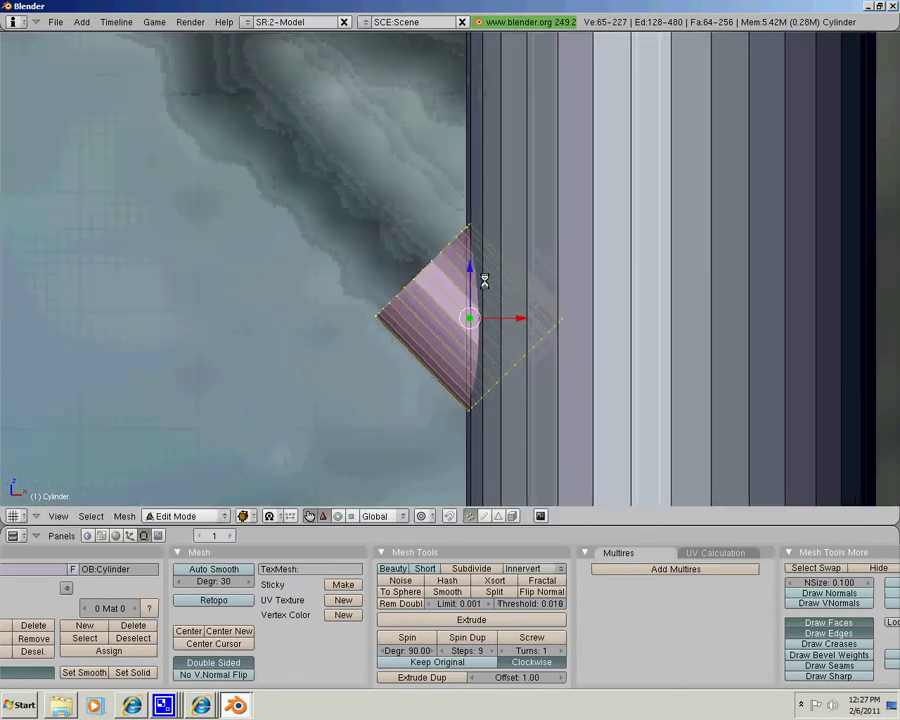
key(s)
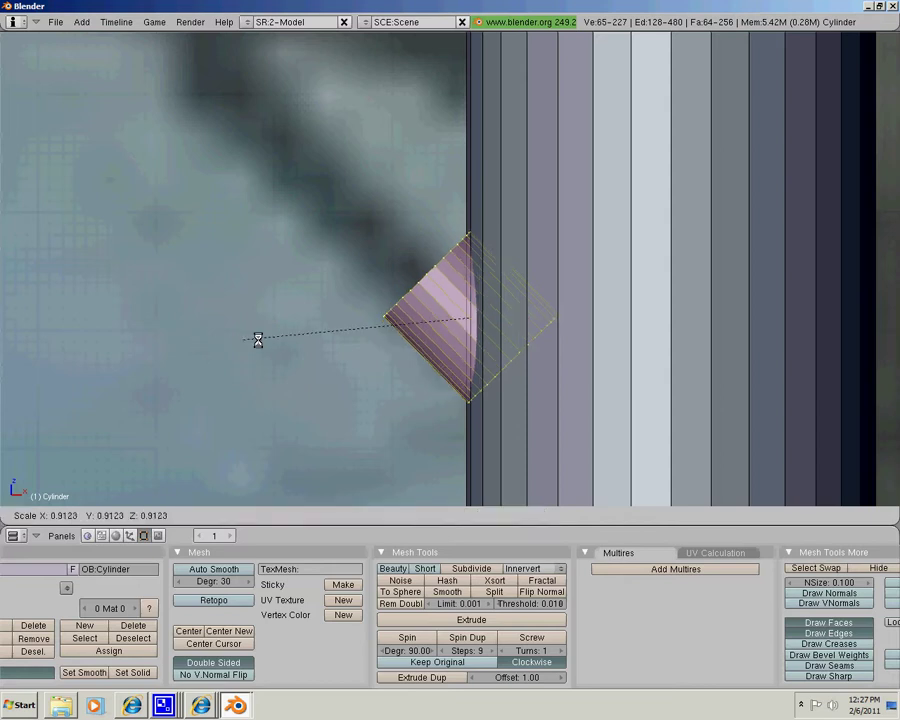
click(260, 344)
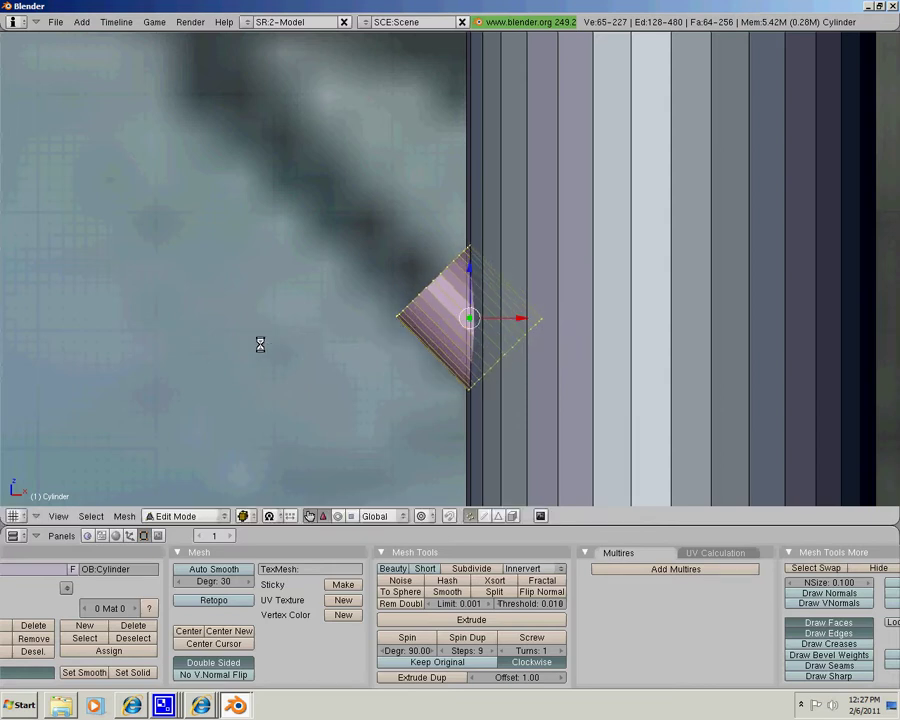
Step: Reposition the whole linked brace segment so its lower end sits inside the pole, and deselect all vertices
key(g)
click(379, 317)
key(a)
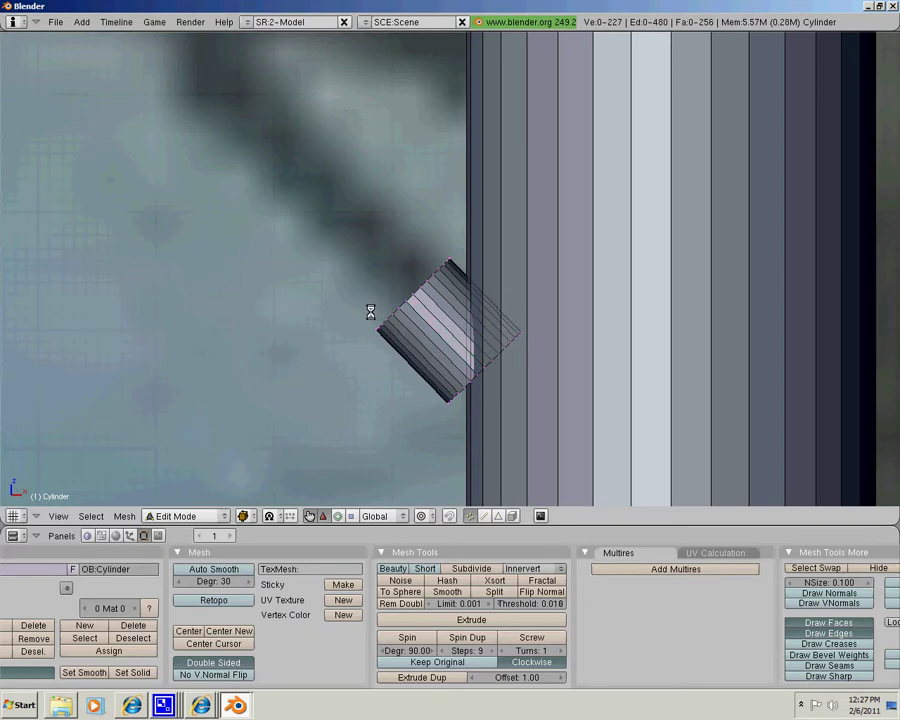
key(l)
key(g)
click(407, 344)
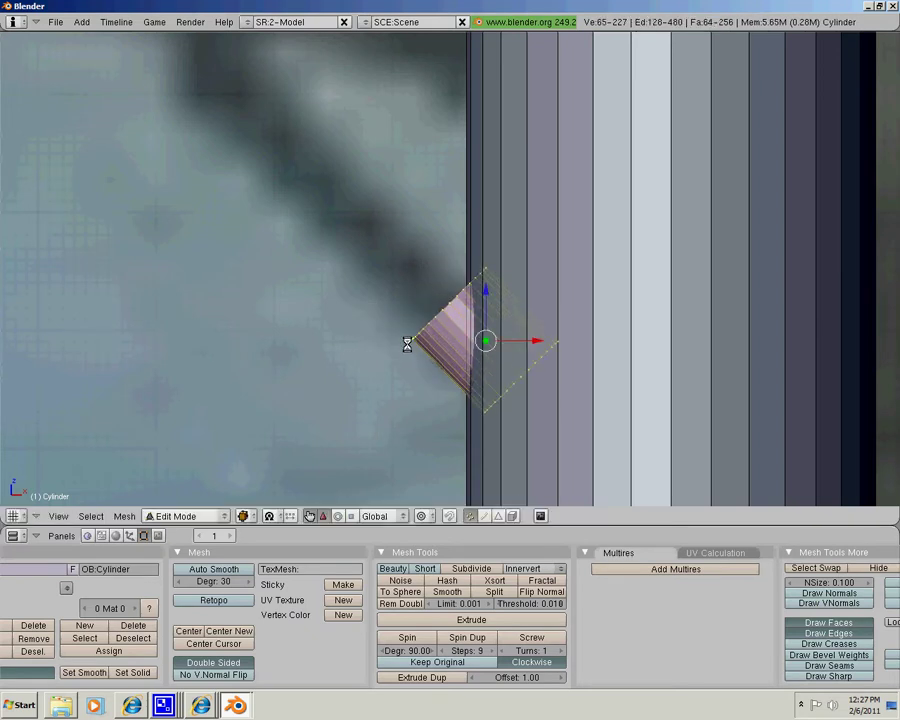
key(a)
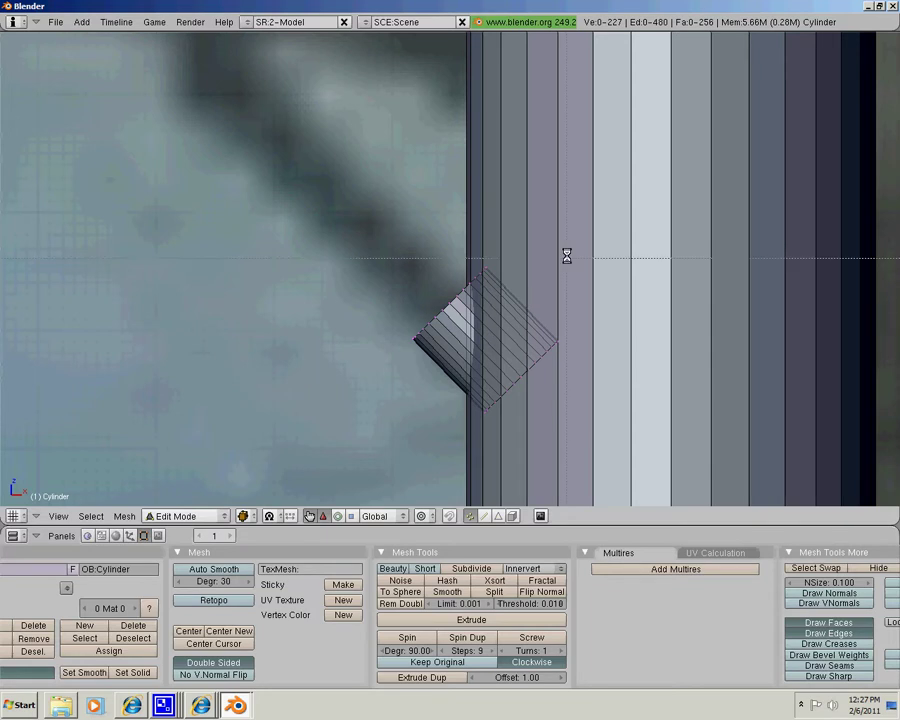
Step: Select the small segment's outer ring and extrude it diagonally along the photographed left brace to its bend
drag(501, 253, 448, 335)
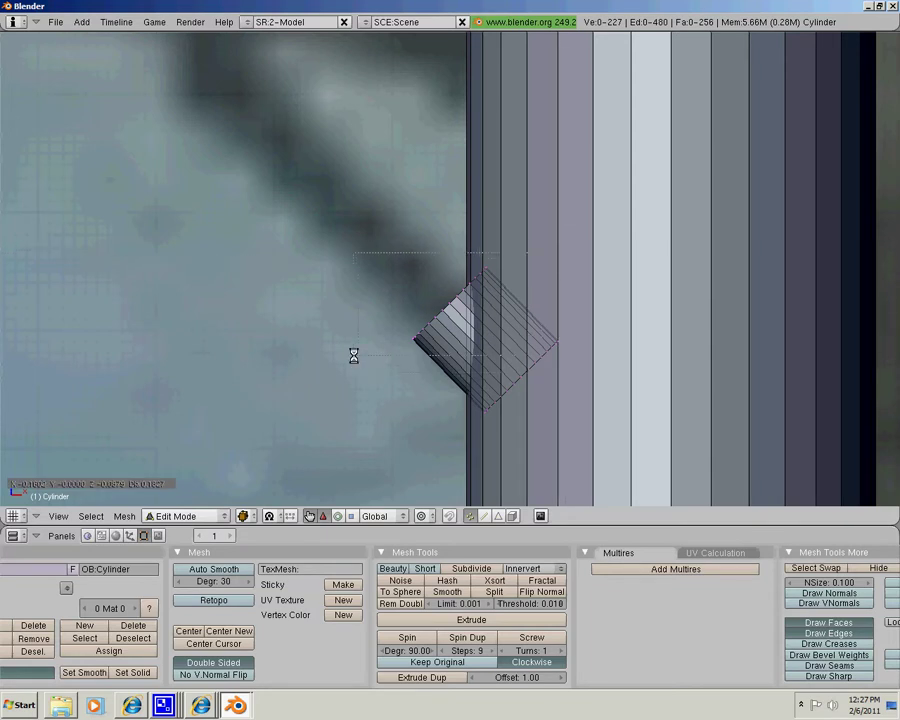
drag(336, 347, 336, 347)
shift+middle_drag(449, 291, 468, 331)
scroll(460, 322, down, 4)
shift+middle_drag(377, 203, 410, 248)
key(e)
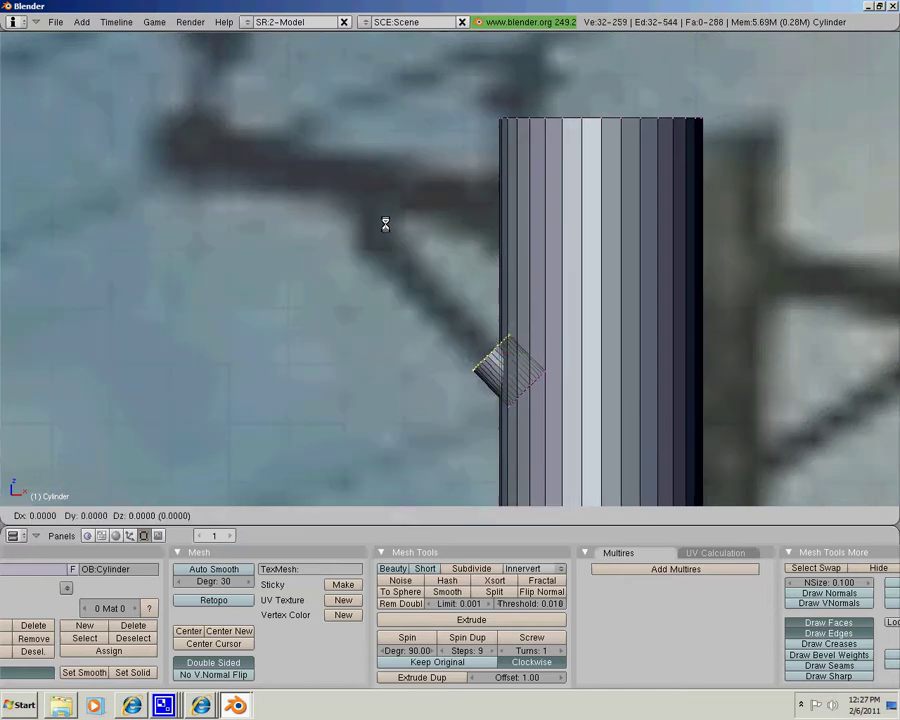
click(278, 122)
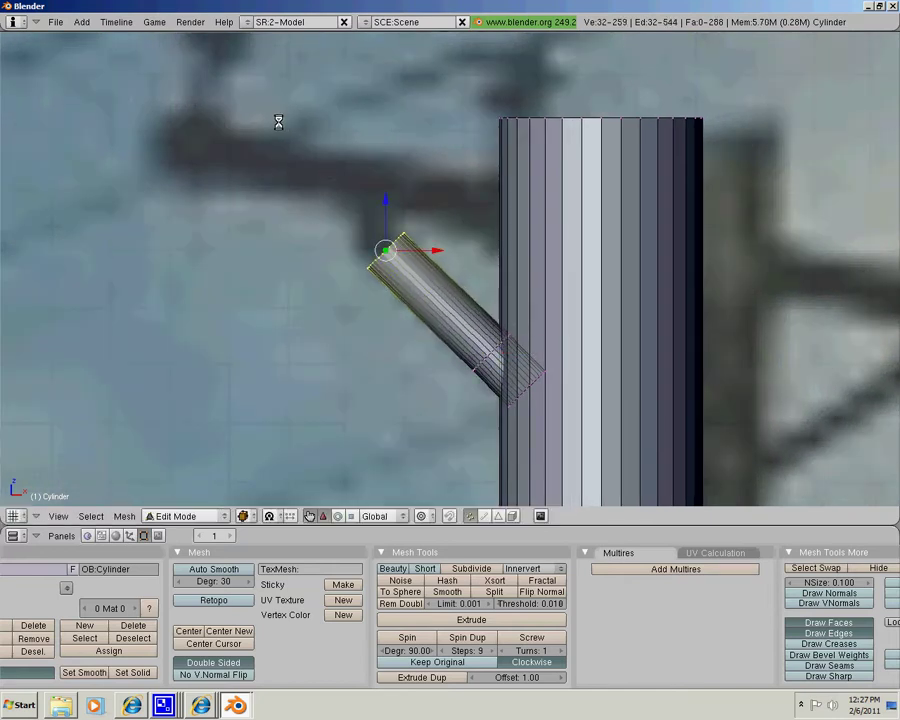
Step: Rotate the brace's end ring to nearly level, extrude it about 0.157 up the global Z axis into the crossarm, and deselect all
scroll(358, 231, up, 2)
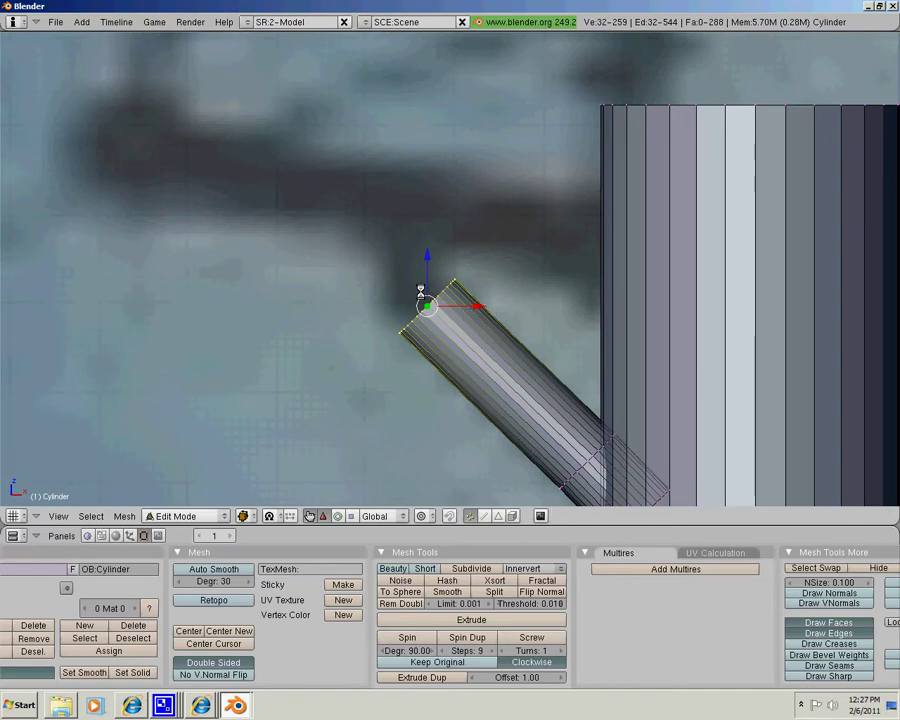
key(r)
click(281, 323)
key(e)
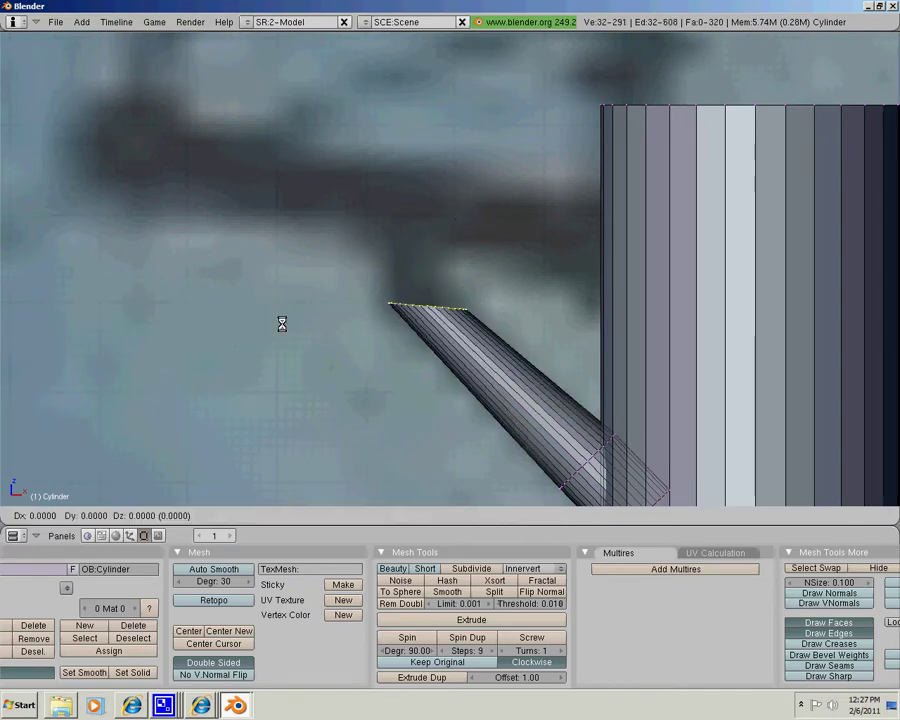
key(z)
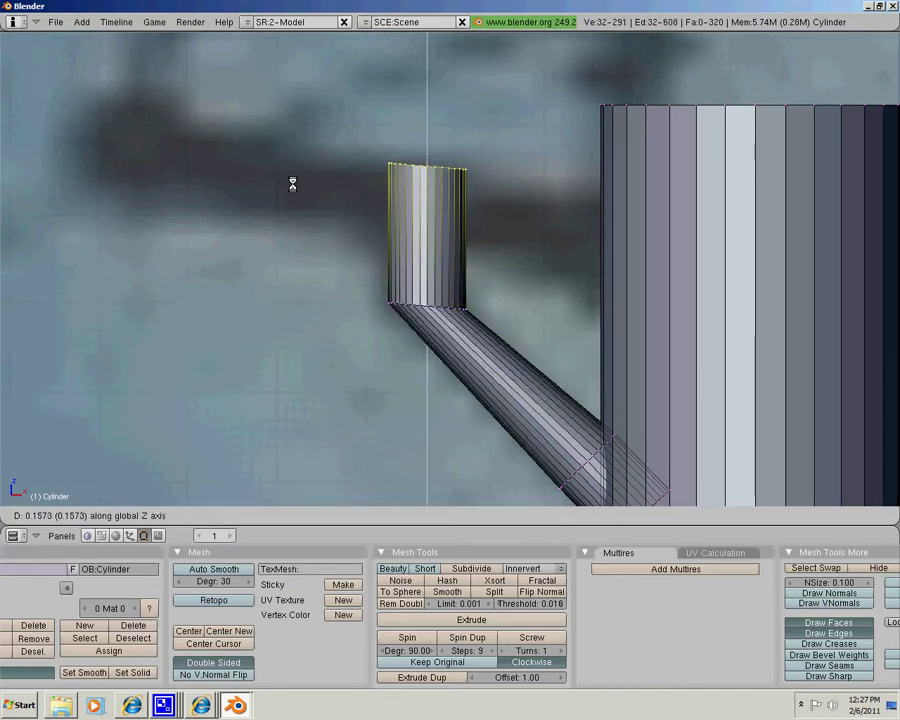
click(292, 184)
key(a)
Step: Select the complete left brace, duplicate it, and place the copy to the right of the pole
scroll(402, 275, down, 4)
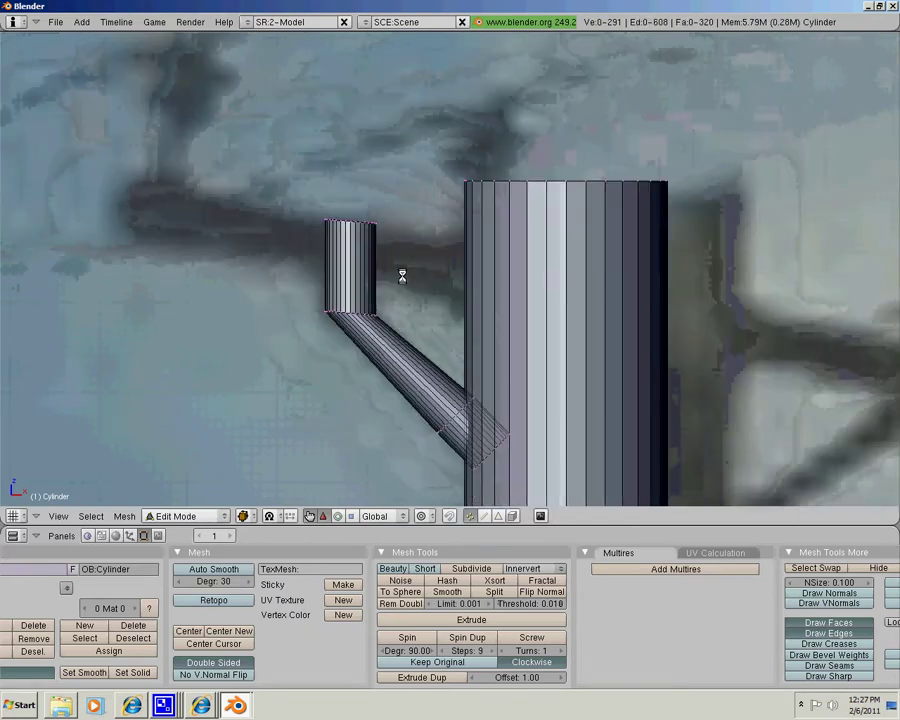
scroll(380, 281, up, 3)
shift+middle_drag(512, 390, 450, 309)
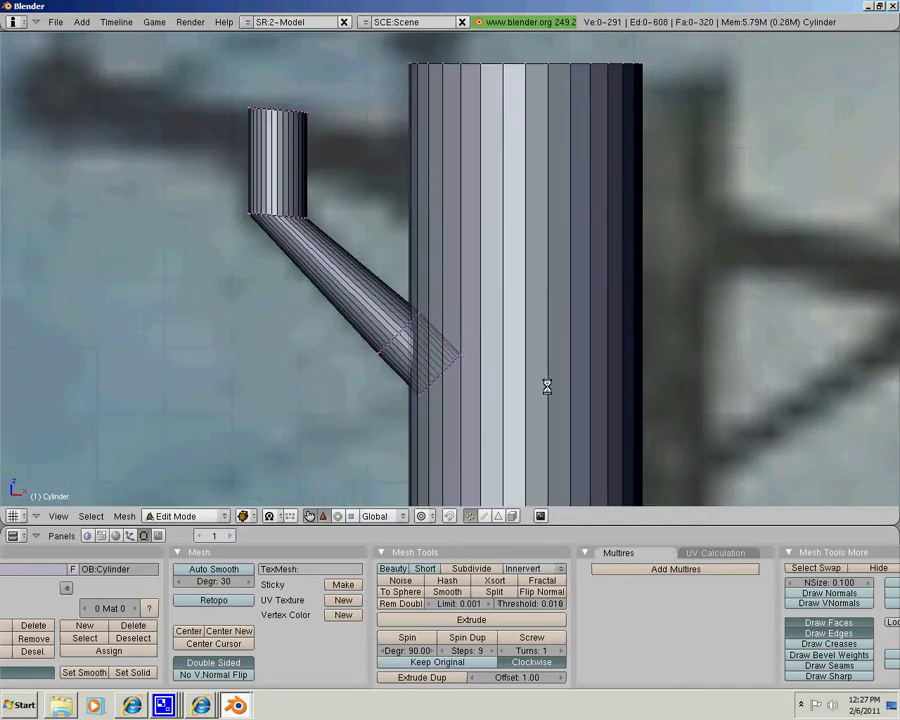
key(b)
drag(512, 405, 431, 368)
drag(197, 192, 203, 108)
shift+middle_drag(430, 300, 382, 274)
scroll(484, 278, down, 4)
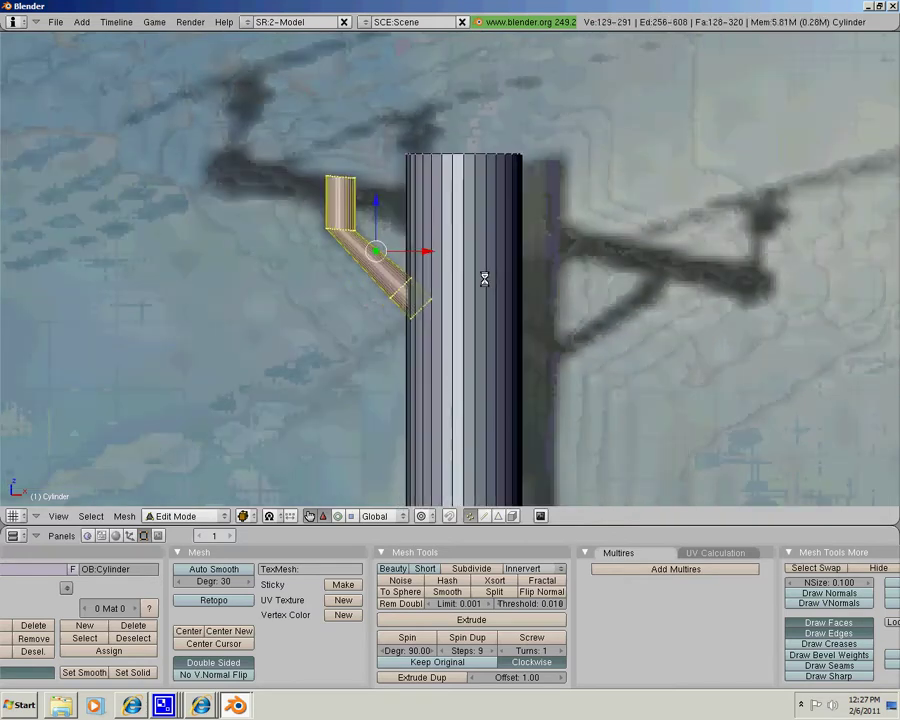
shift+middle_drag(546, 325, 474, 293)
key(g)
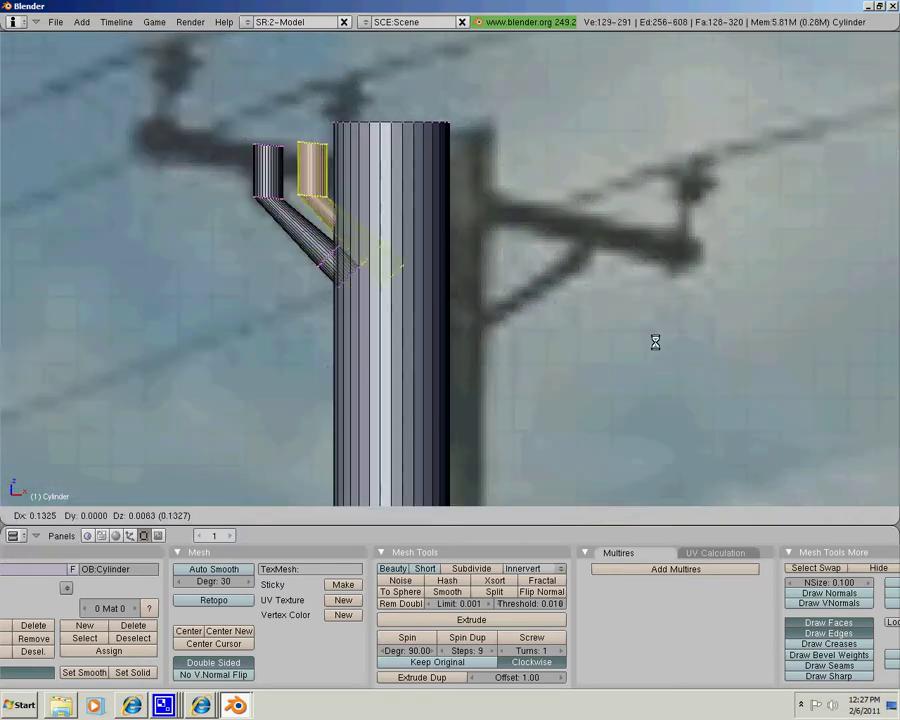
click(750, 353)
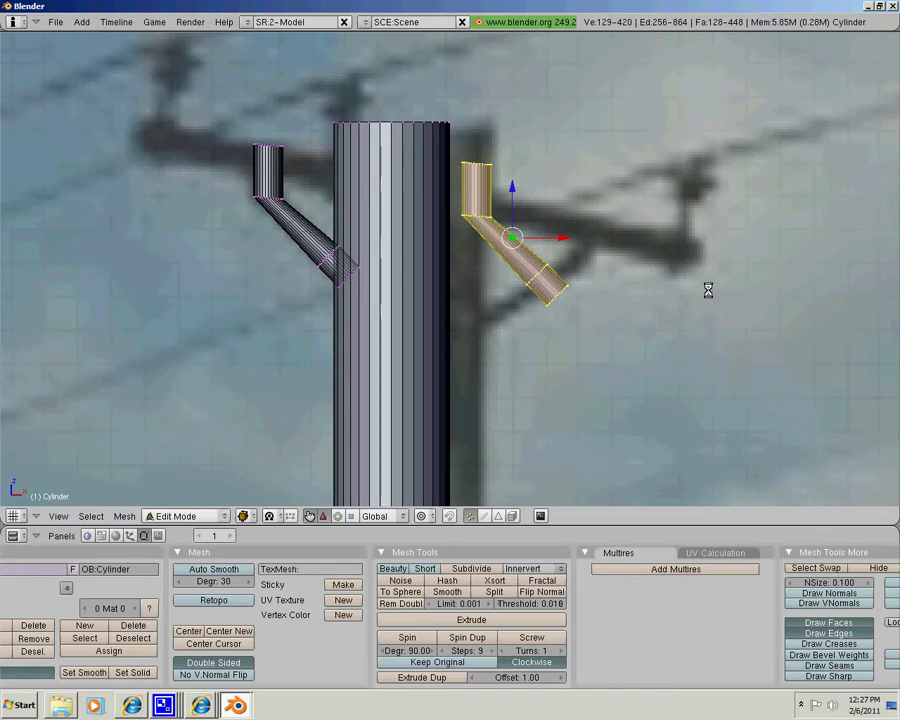
Step: Turn the copied brace around the global Z axis to face outward, and move its lower end into the pole's right side
key(r)
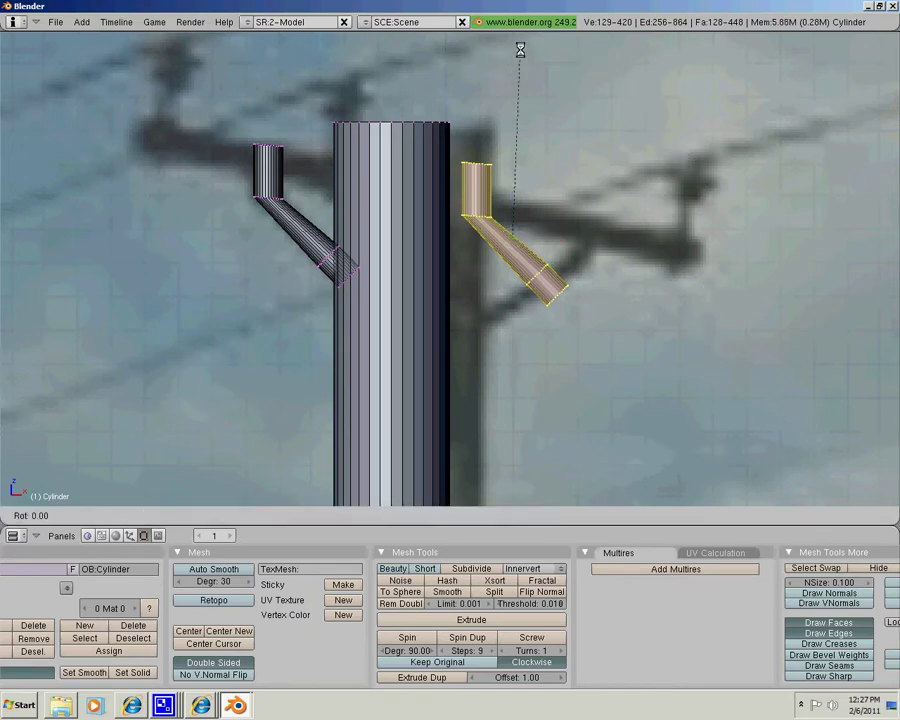
key(z)
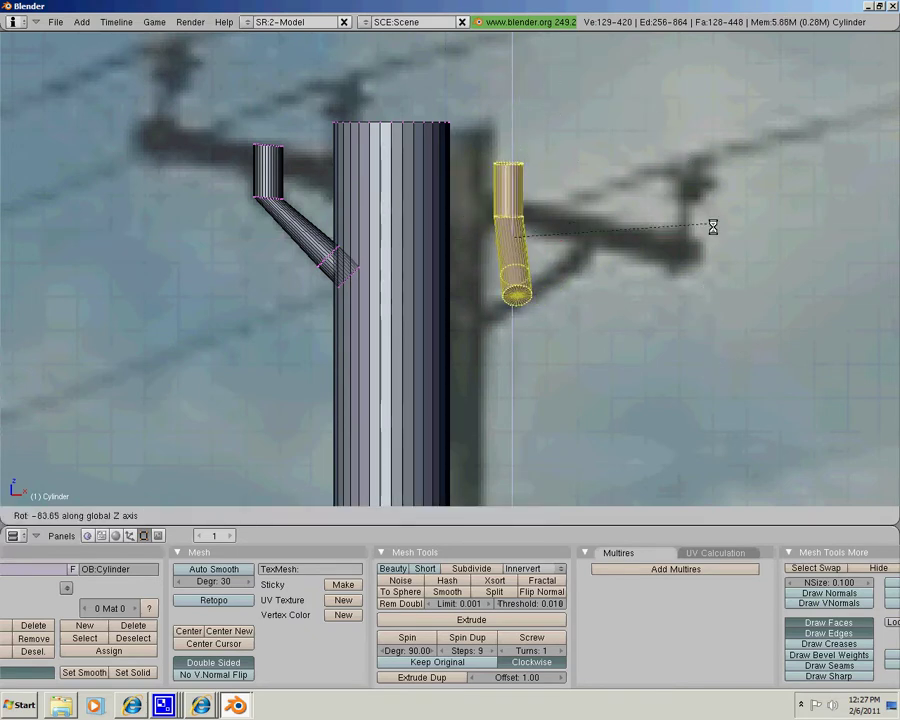
click(506, 391)
key(g)
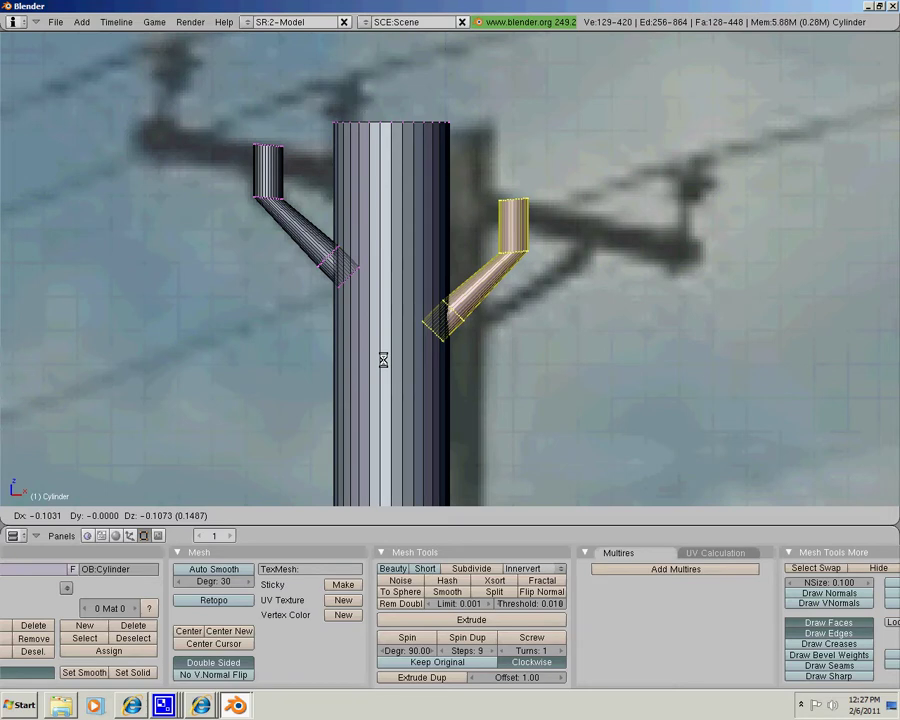
click(383, 360)
Step: Select the whole right brace, raise it along the Z axis to about the left brace's height, and deselect all
shift+middle_drag(490, 295, 424, 324)
key(a)
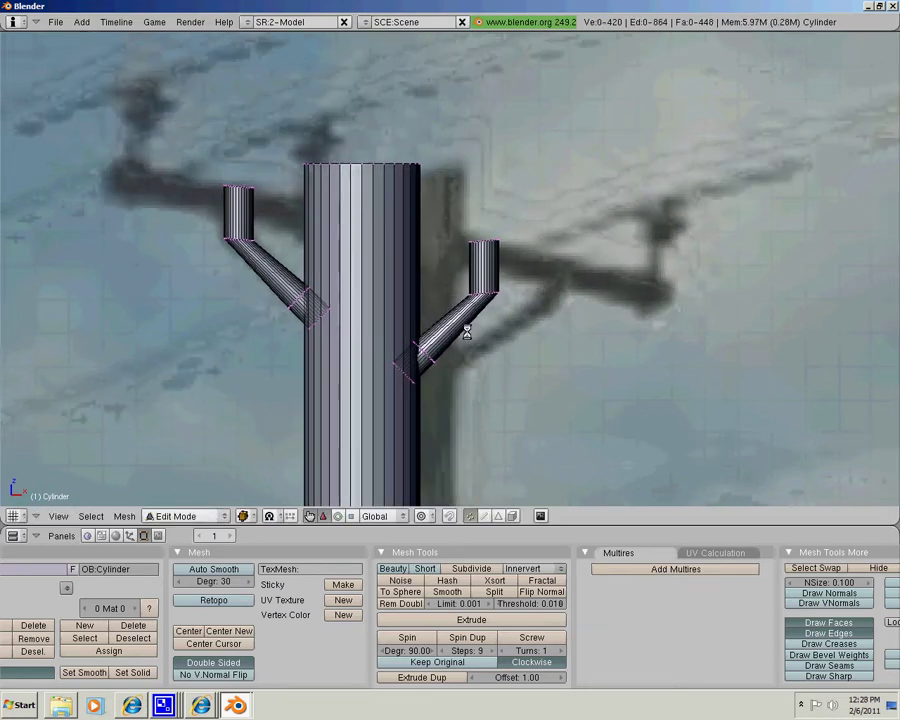
key(l)
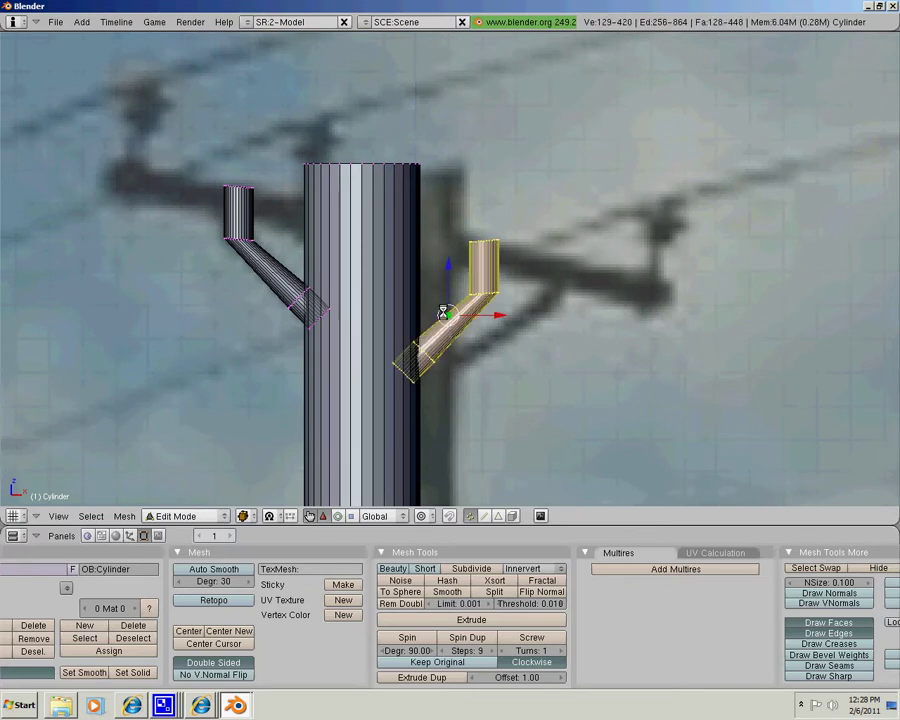
drag(446, 290, 446, 230)
key(KP_8)
key(KP_8)
key(KP_8)
key(KP_8)
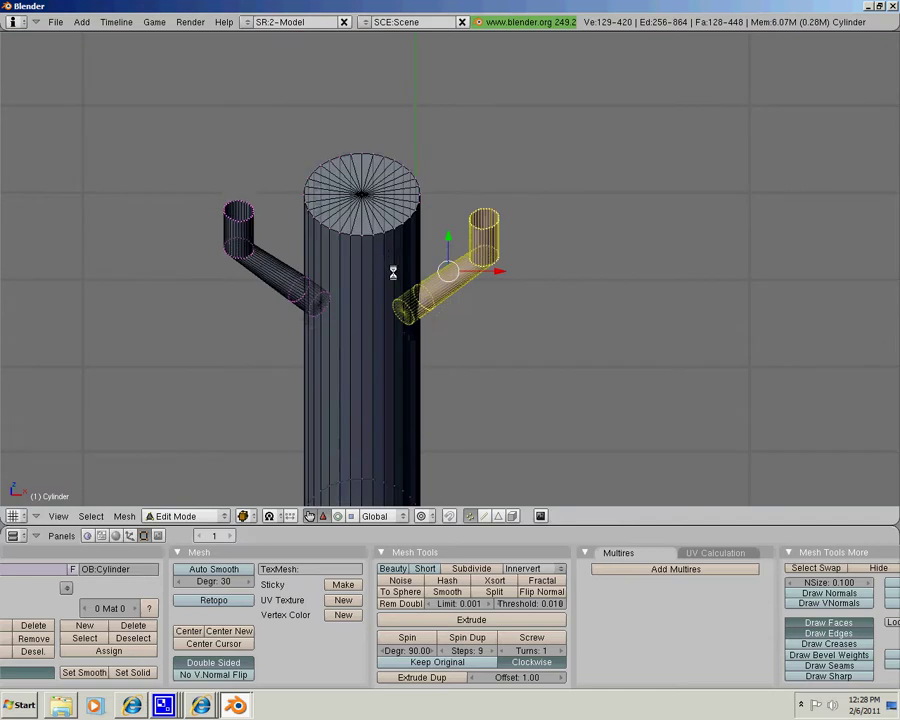
middle_drag(394, 272, 394, 272)
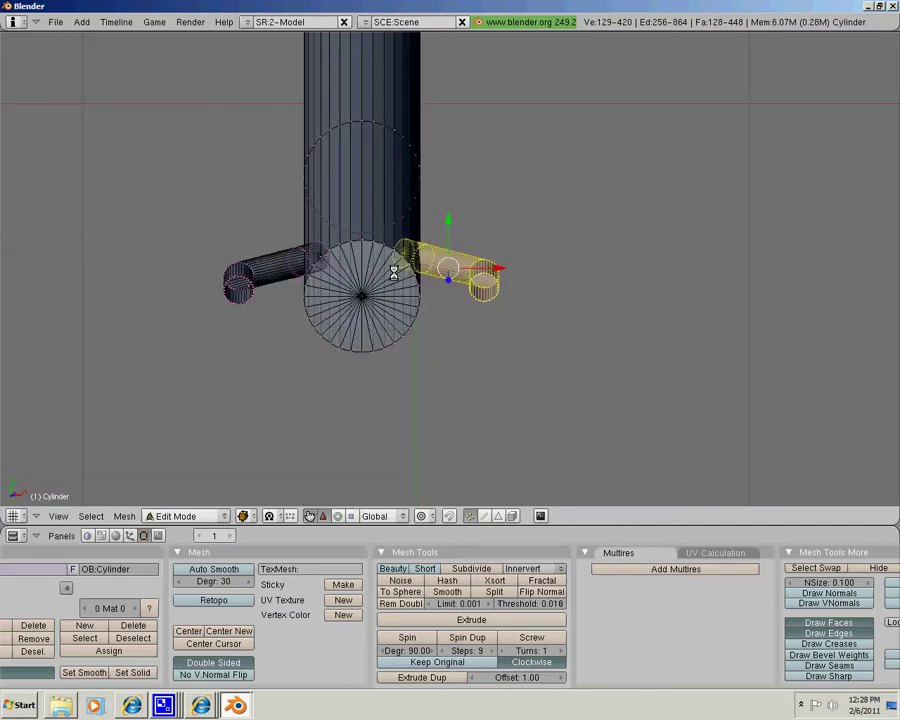
key(KP_2)
key(KP_1)
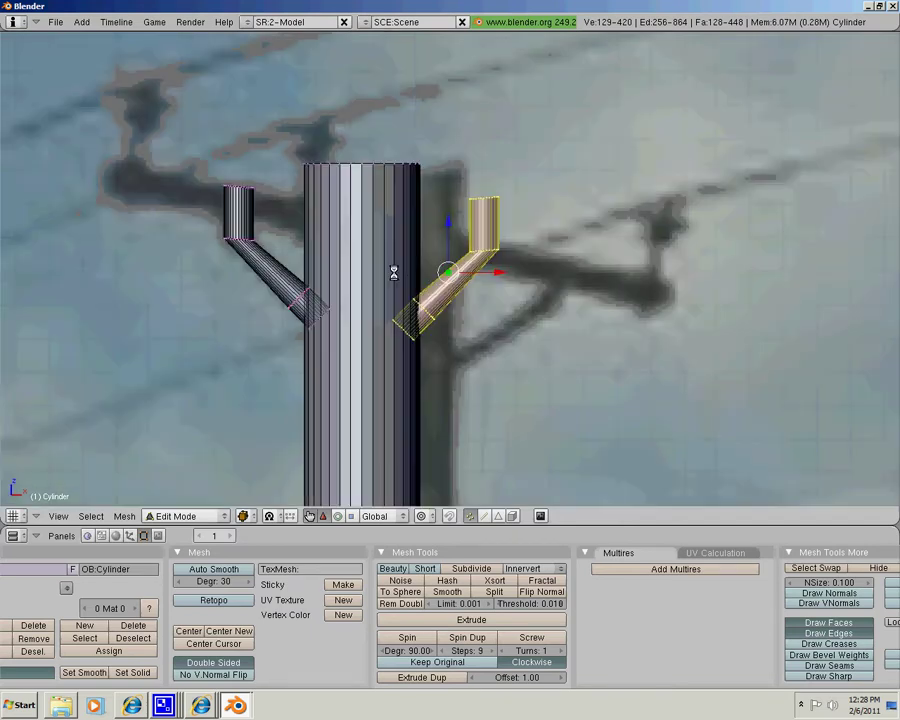
key(a)
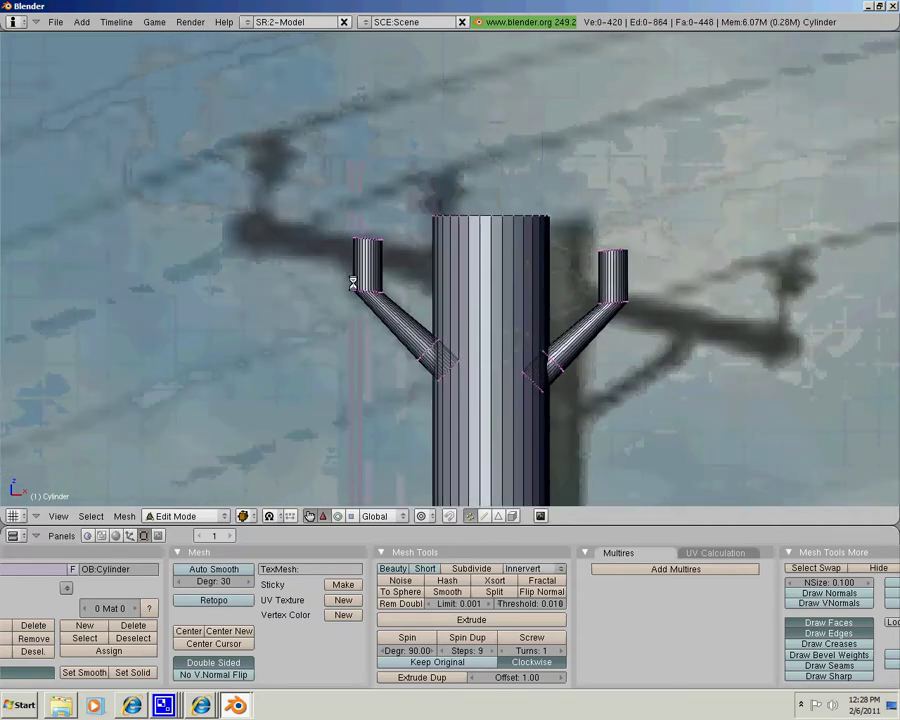
Step: Duplicate the left brace's upright end segment and place the copy at the photographed crossarm's left end
key(b)
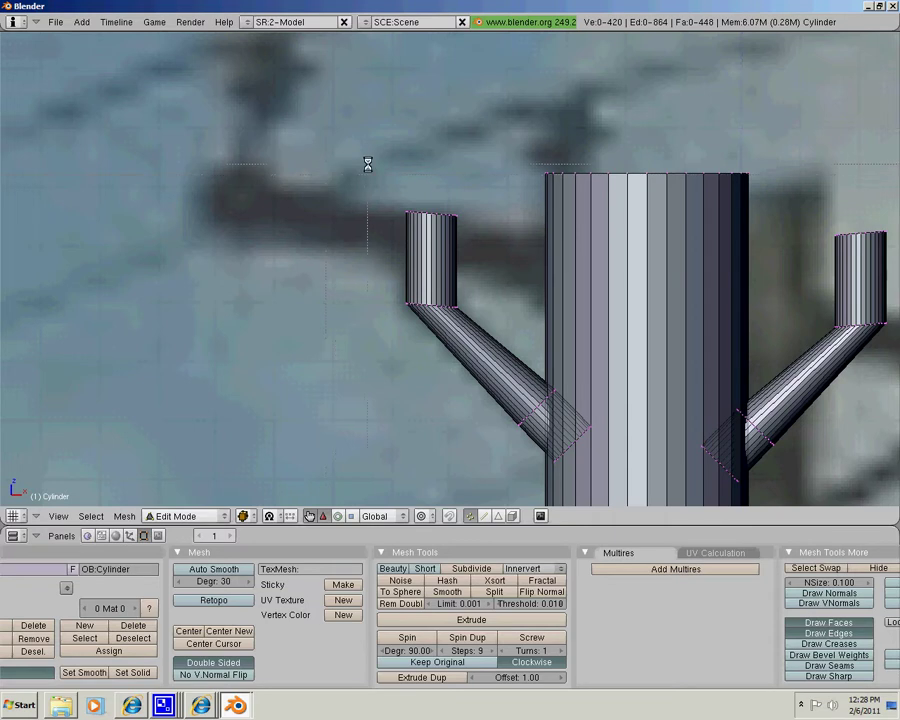
drag(368, 163, 484, 368)
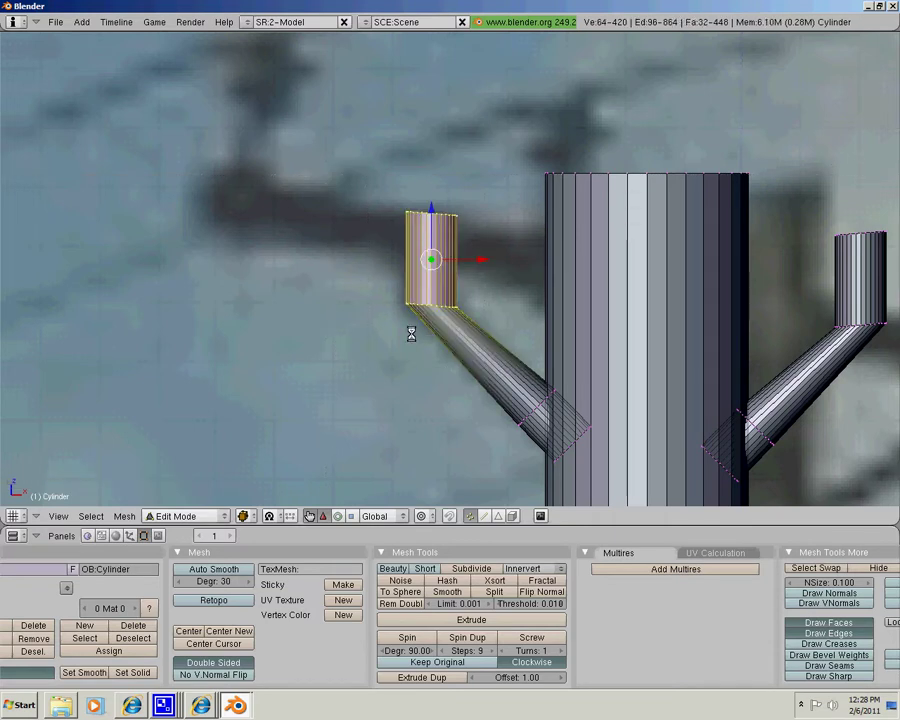
key(shift+d)
click(232, 289)
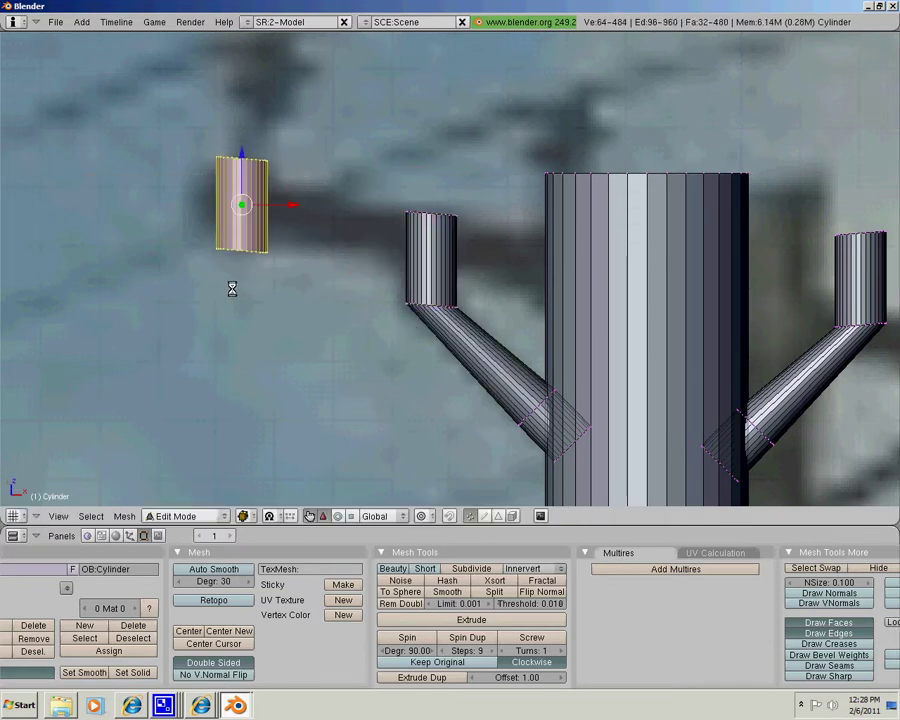
Step: Rotate the copied segment to nearly horizontal, then select only its end ring facing the pole
key(r)
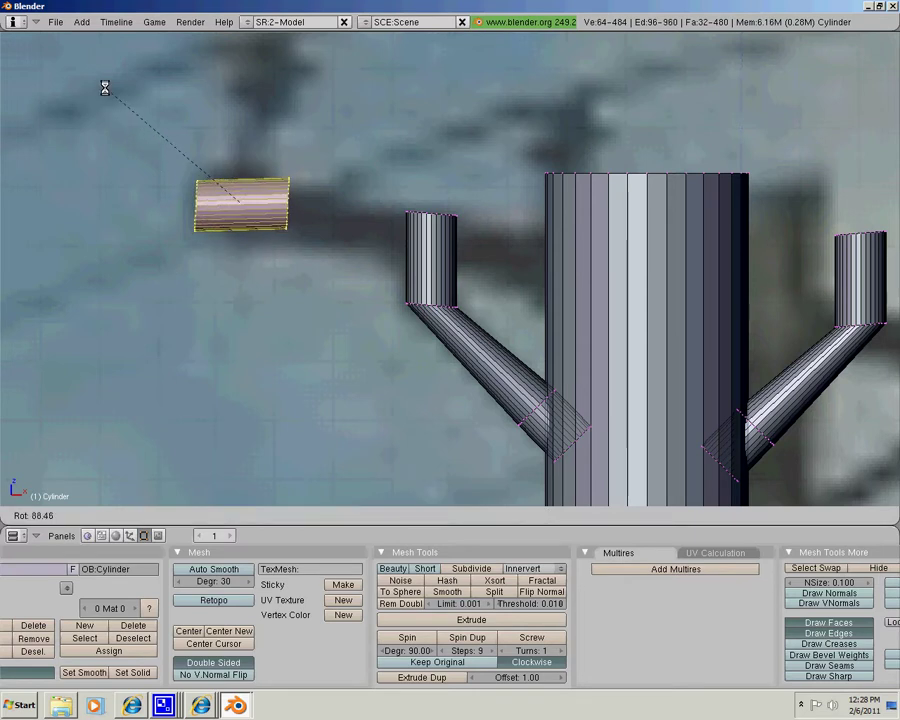
click(104, 88)
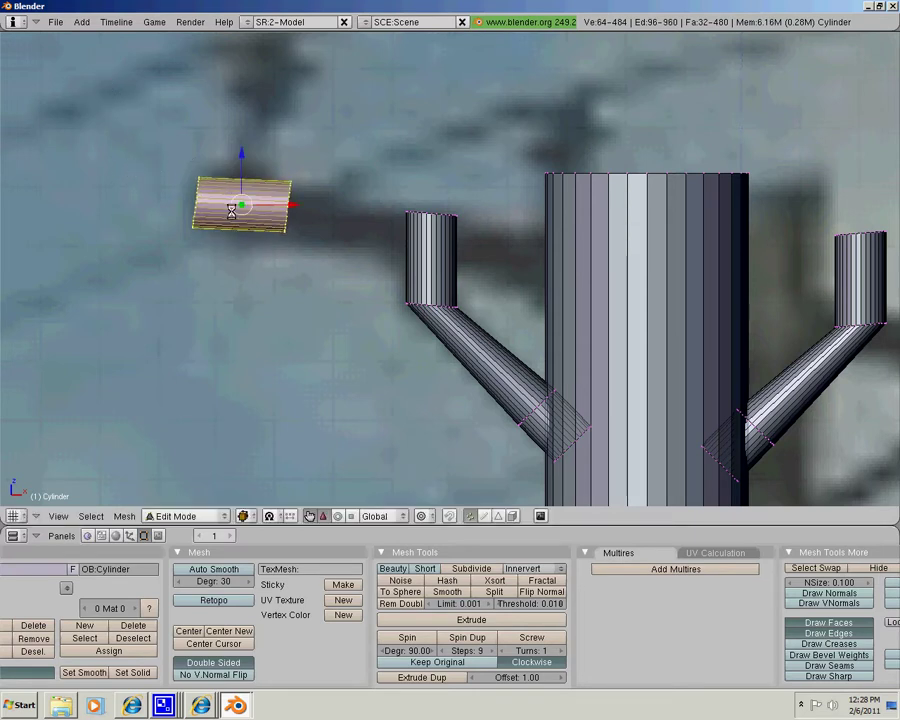
shift+middle_drag(231, 212, 258, 215)
key(a)
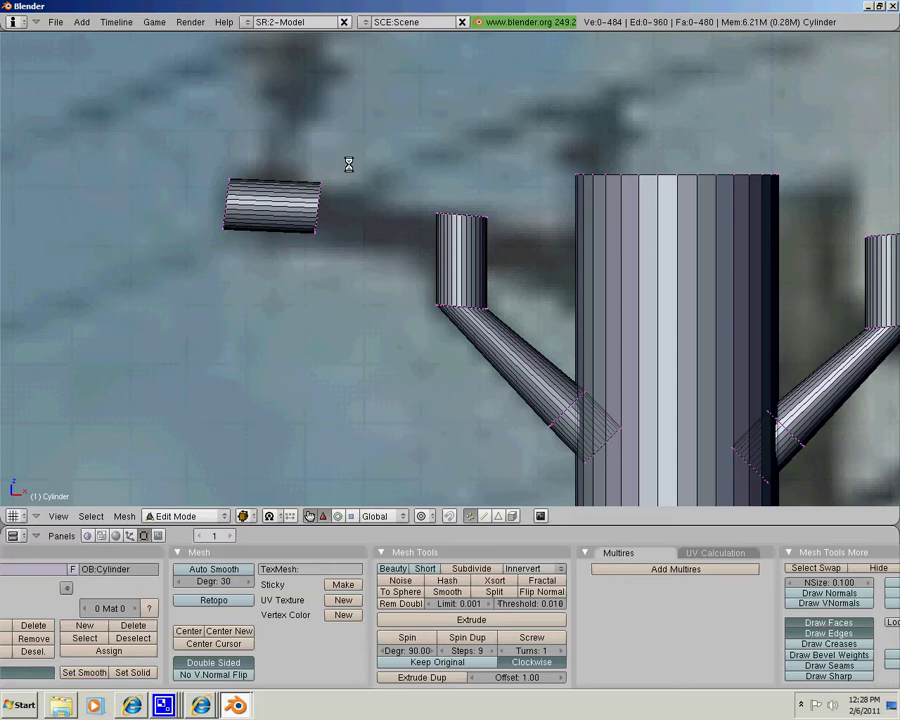
key(b)
drag(276, 157, 342, 269)
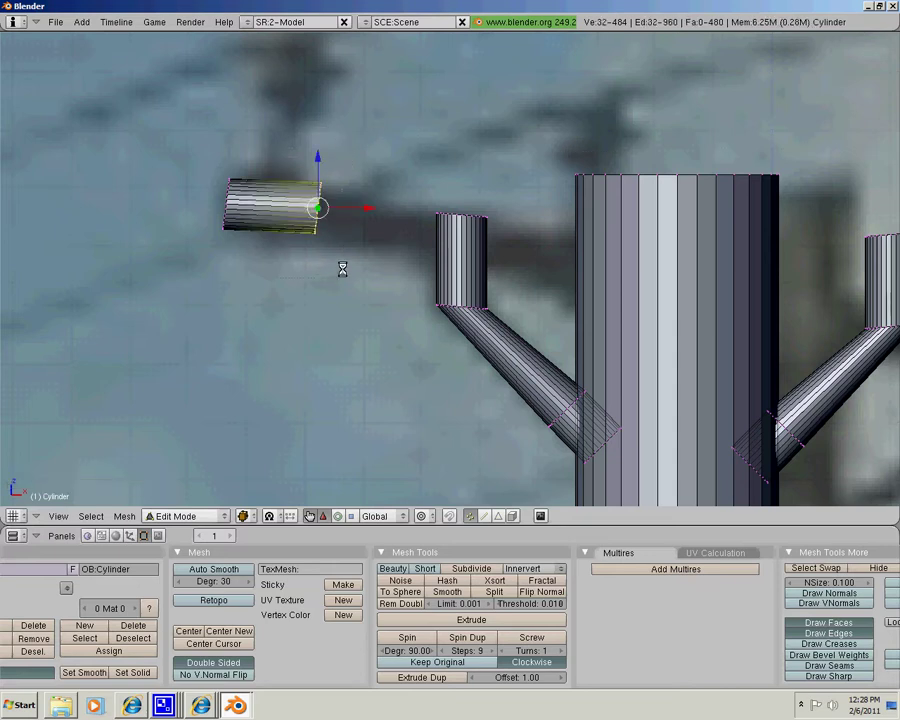
Step: Try to extrude the ring along the global X axis through the pole past the right brace, and undo the extrusion
key(e)
click(291, 279)
key(x)
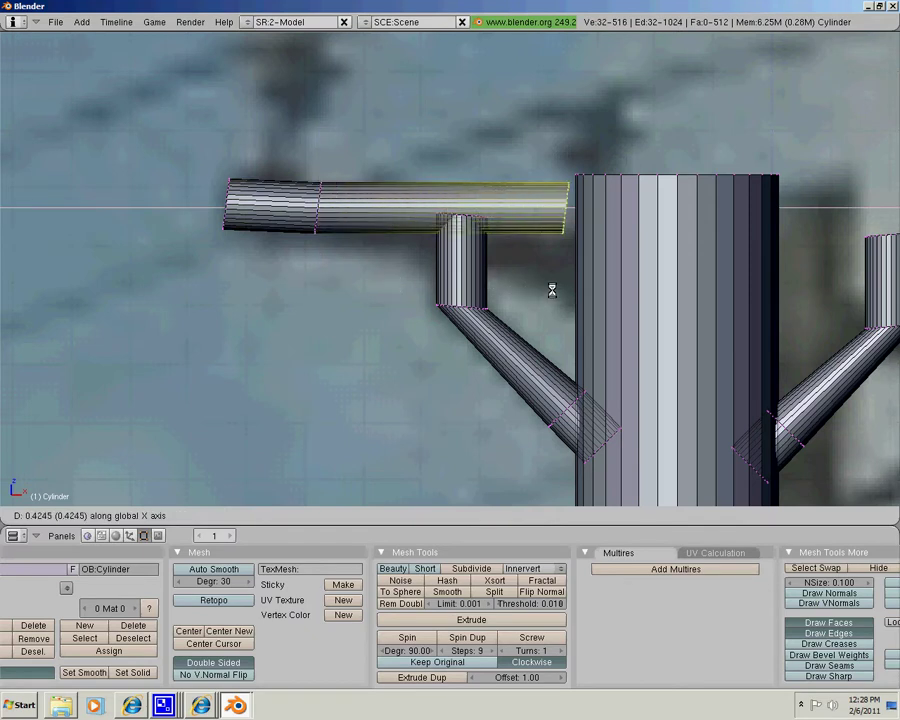
click(760, 294)
shift+middle_drag(760, 294, 261, 248)
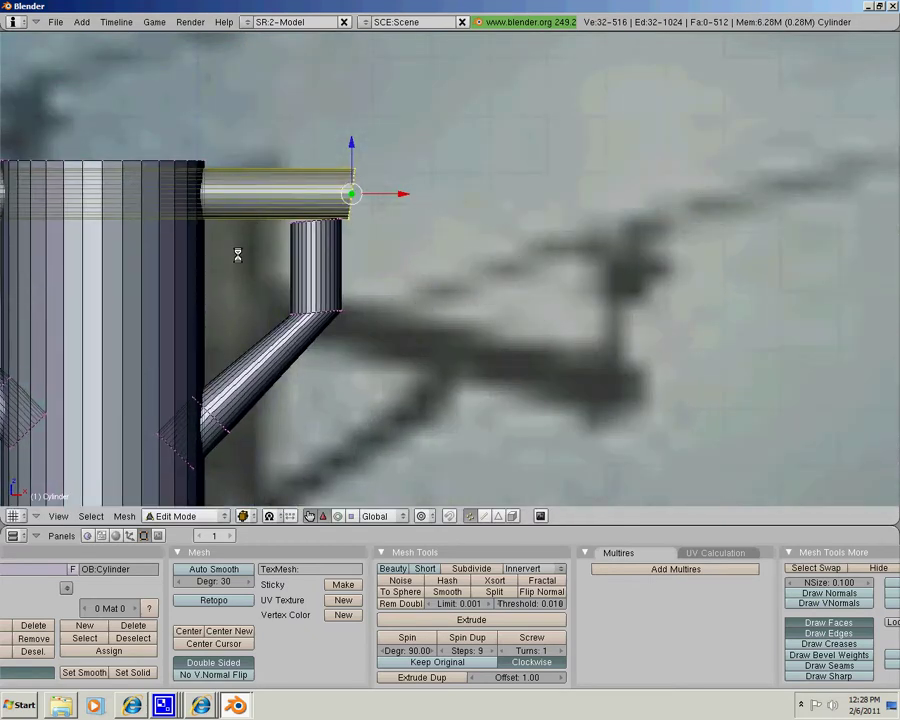
key(ctrl+z)
shift+middle_drag(238, 256, 781, 172)
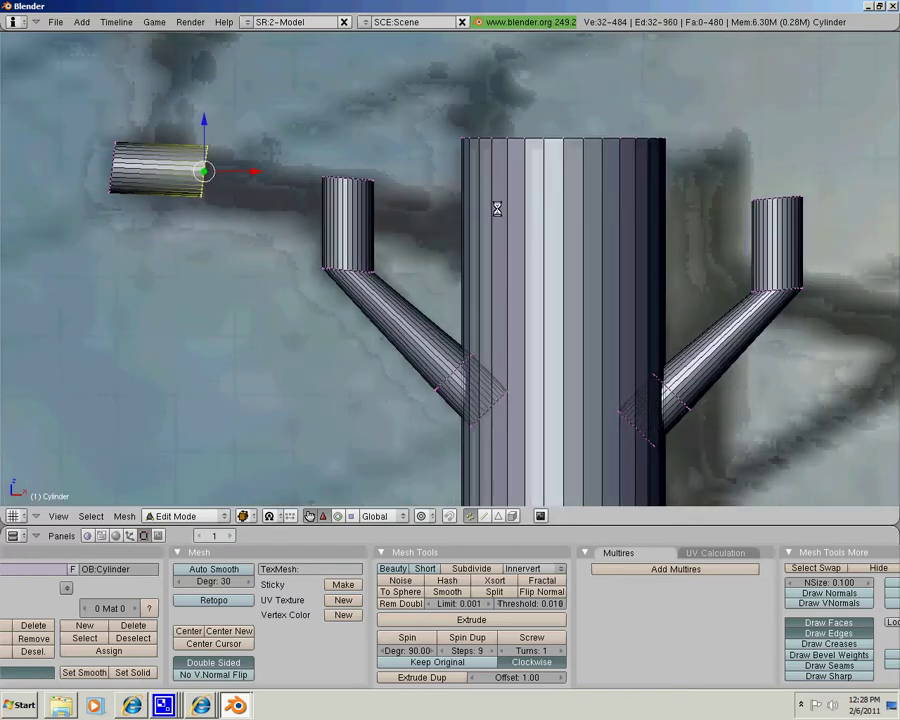
Step: Extrude the ring along the global X axis just into the pole's left side and rotate it slightly
key(e)
key(x)
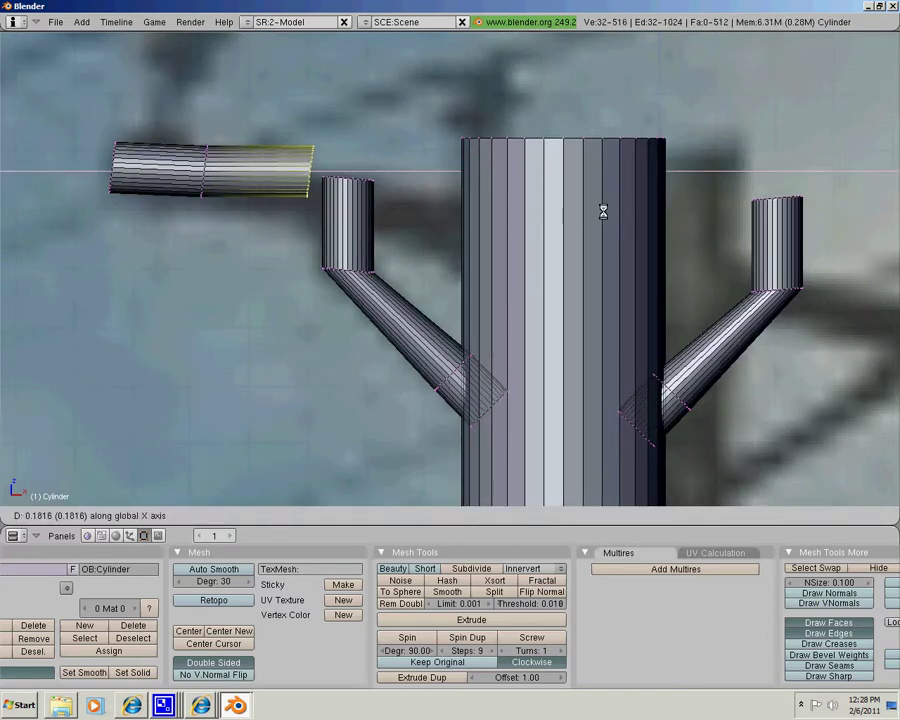
click(854, 226)
shift+middle_drag(811, 252, 517, 229)
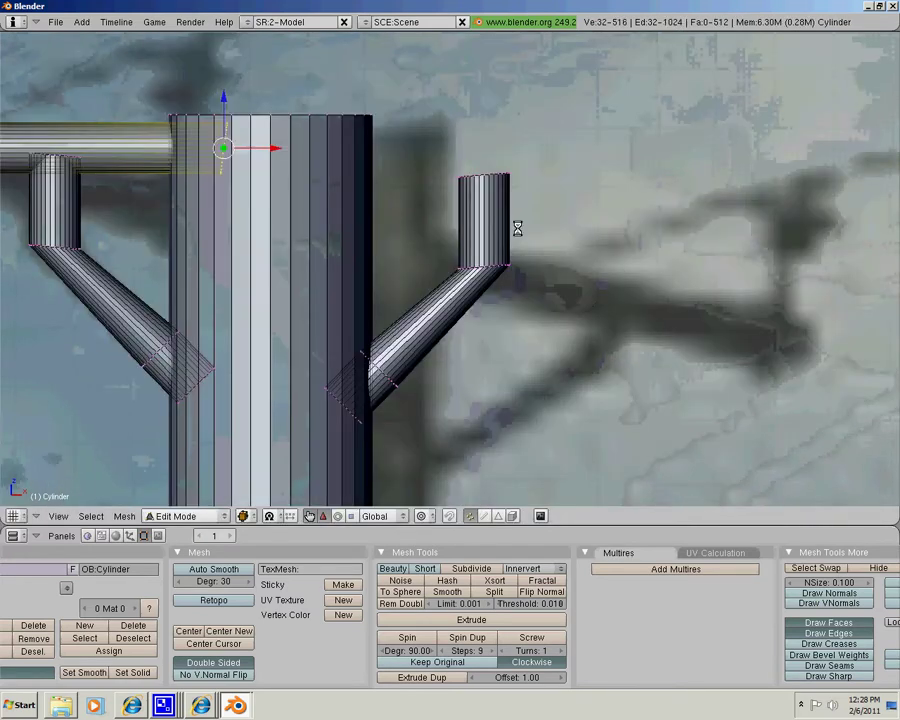
key(r)
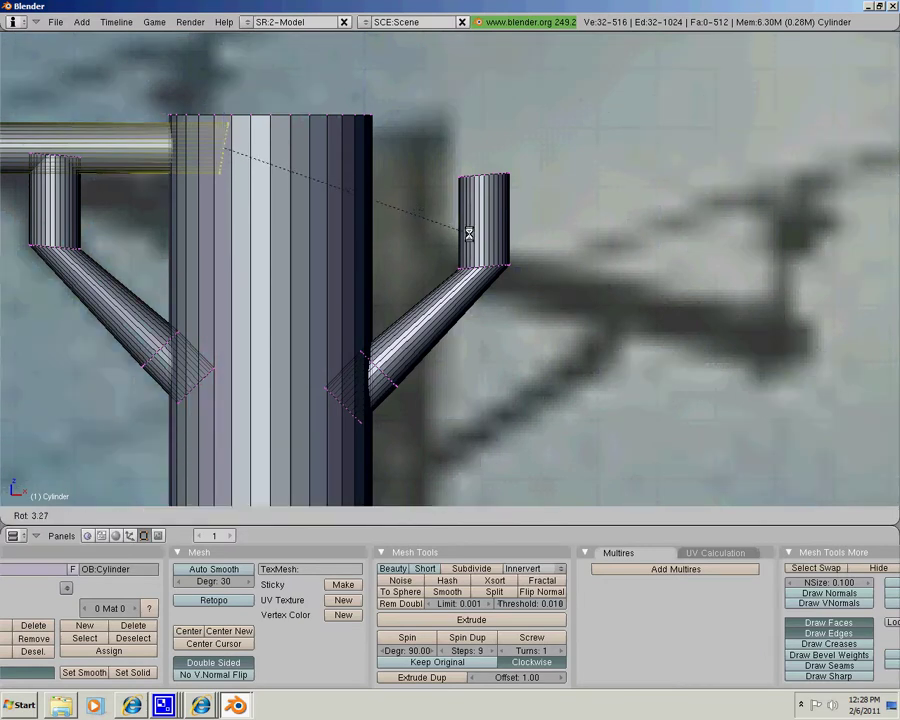
click(460, 239)
Step: Extrude the ring horizontally through the pole to beyond the right brace, and rotate the new end ring to vertical
key(shift+d)
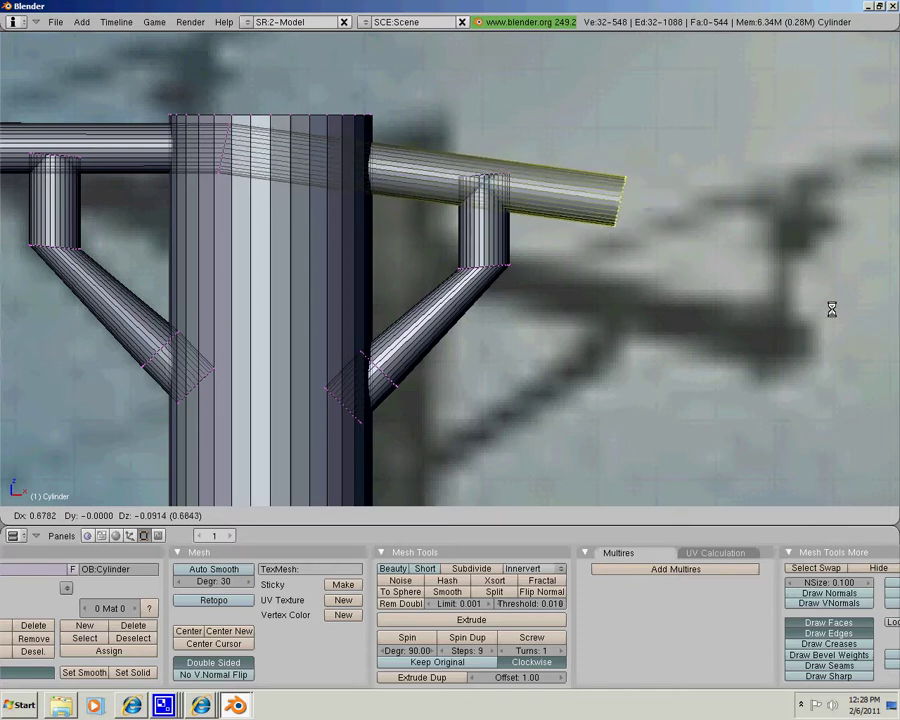
click(808, 257)
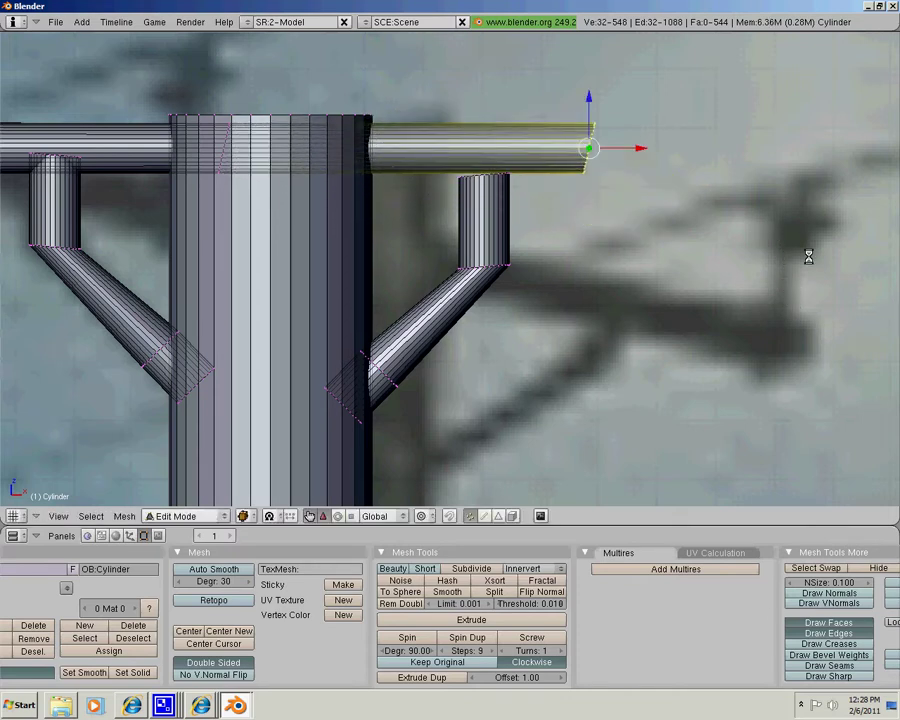
key(r)
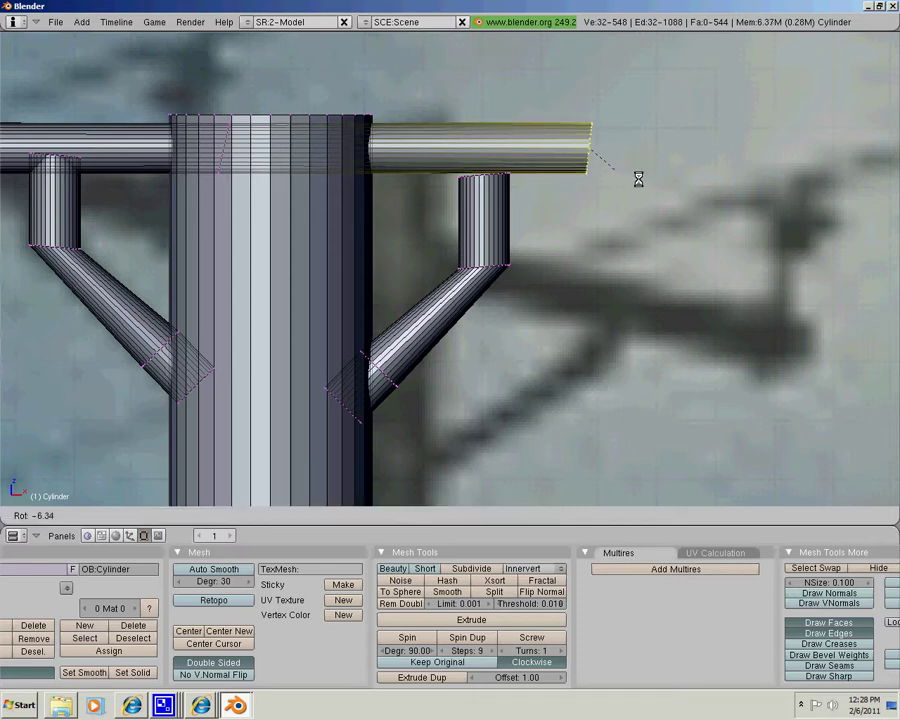
click(642, 187)
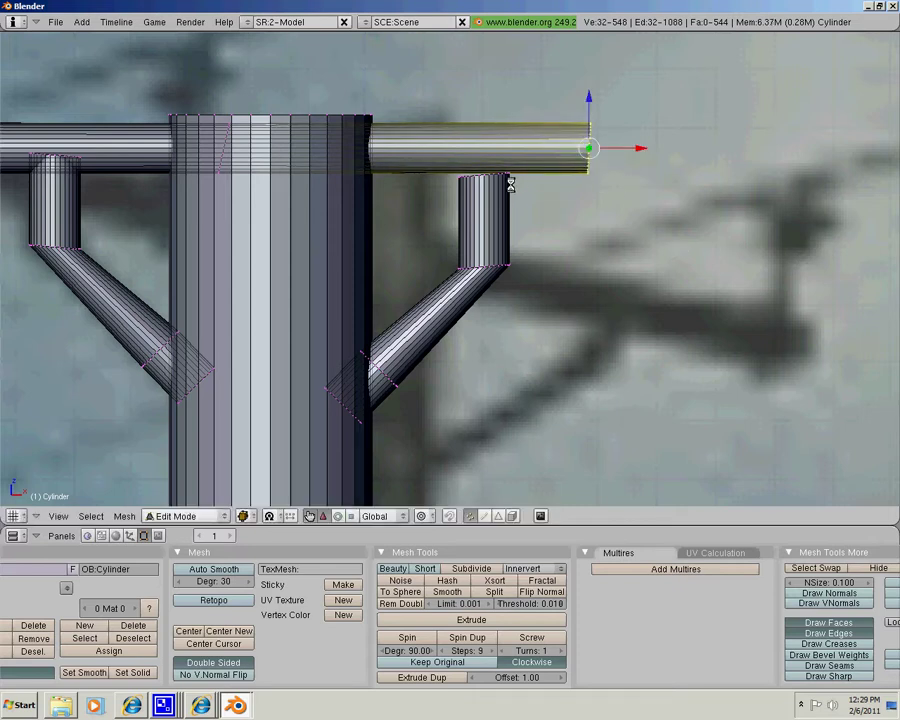
Step: Move the crossarm's right end ring about 0.16 outward along the global X axis and deselect all
key(g)
key(x)
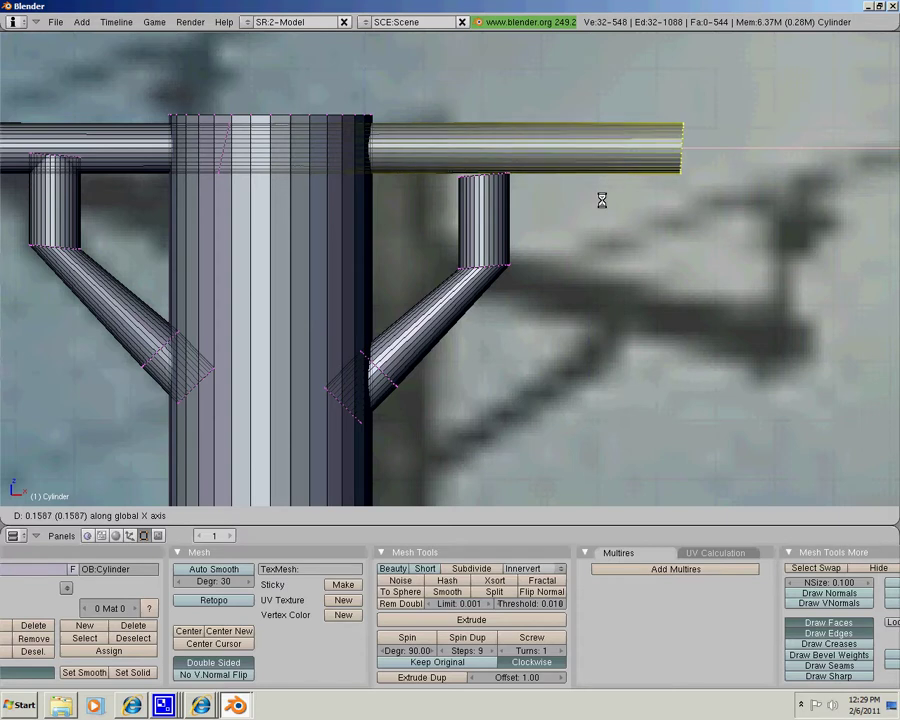
click(600, 198)
key(a)
Step: Select the right brace's top ring, raise it along the Z axis into the crossarm, and deselect all
shift+middle_drag(612, 202, 459, 258)
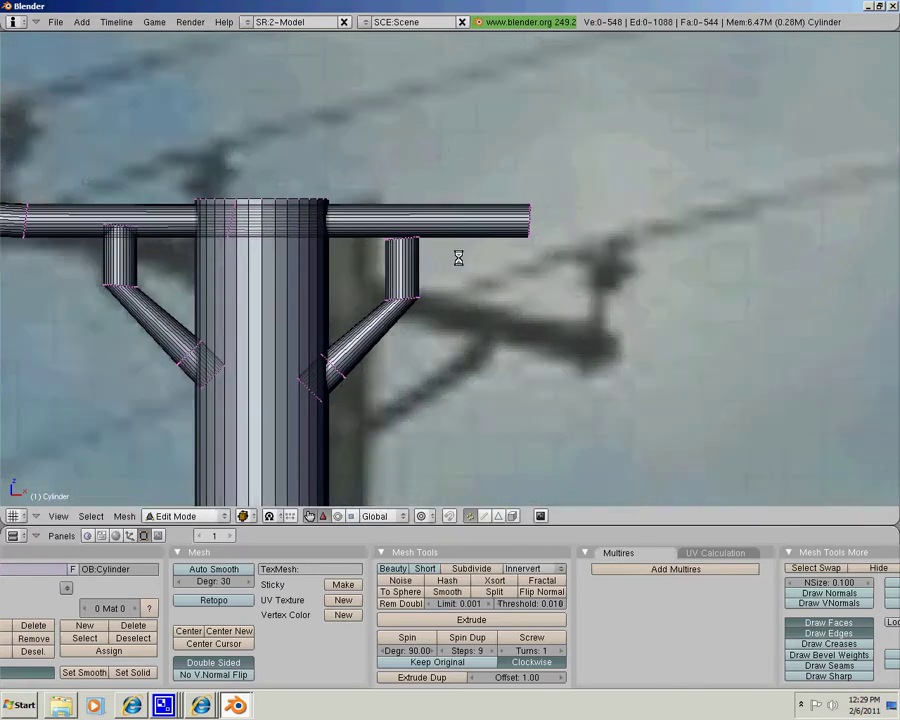
scroll(459, 258, up, 4)
key(b)
drag(305, 190, 443, 283)
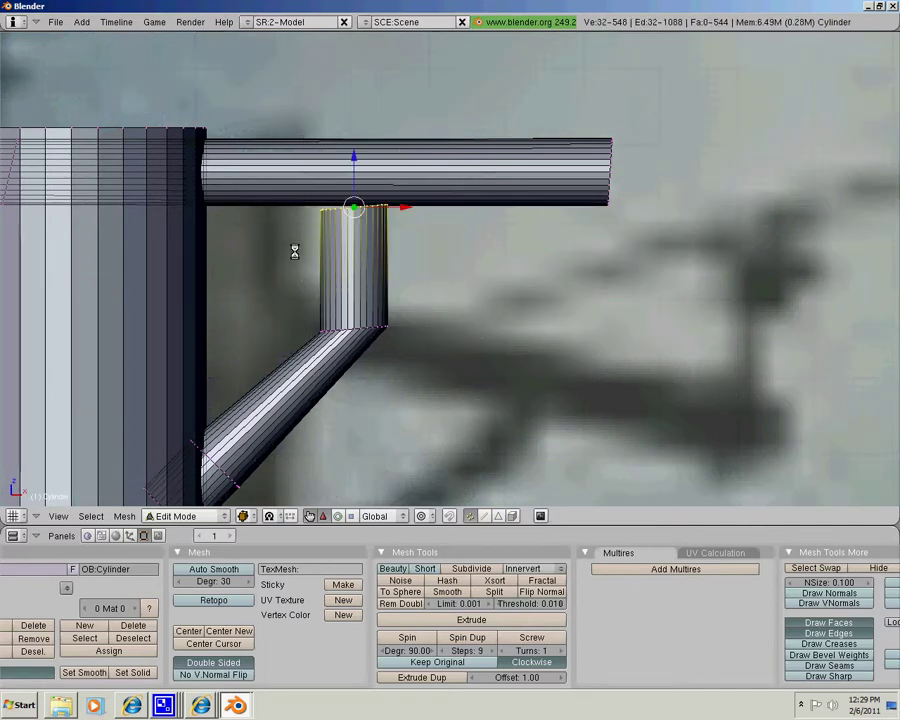
key(g)
key(z)
click(291, 209)
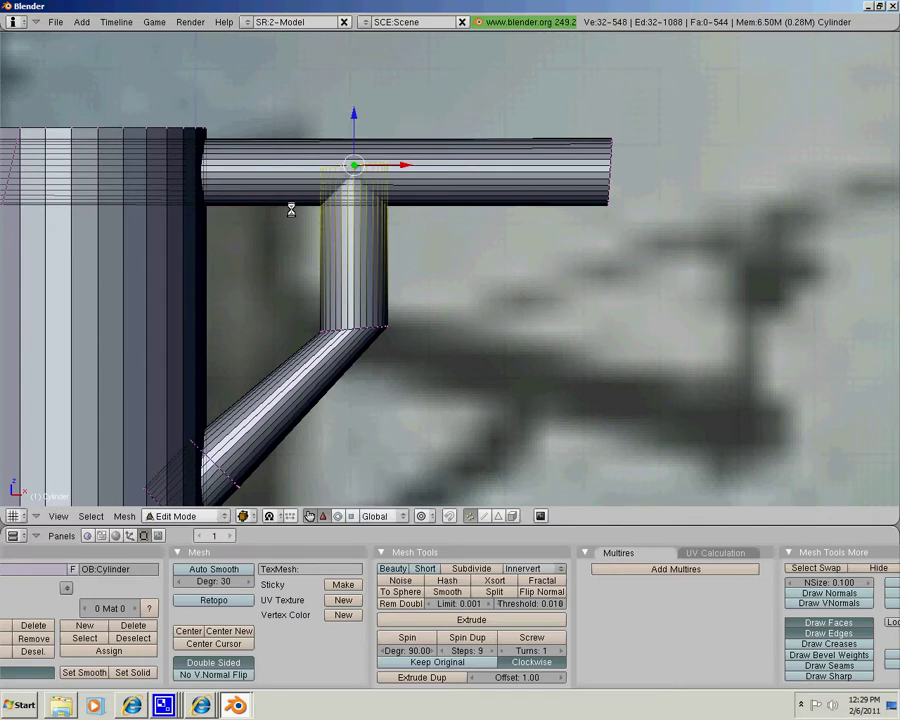
key(a)
Step: Select the crossarm's right end ring, move it farther outward along the global X axis, and deselect all
scroll(357, 165, down, 3)
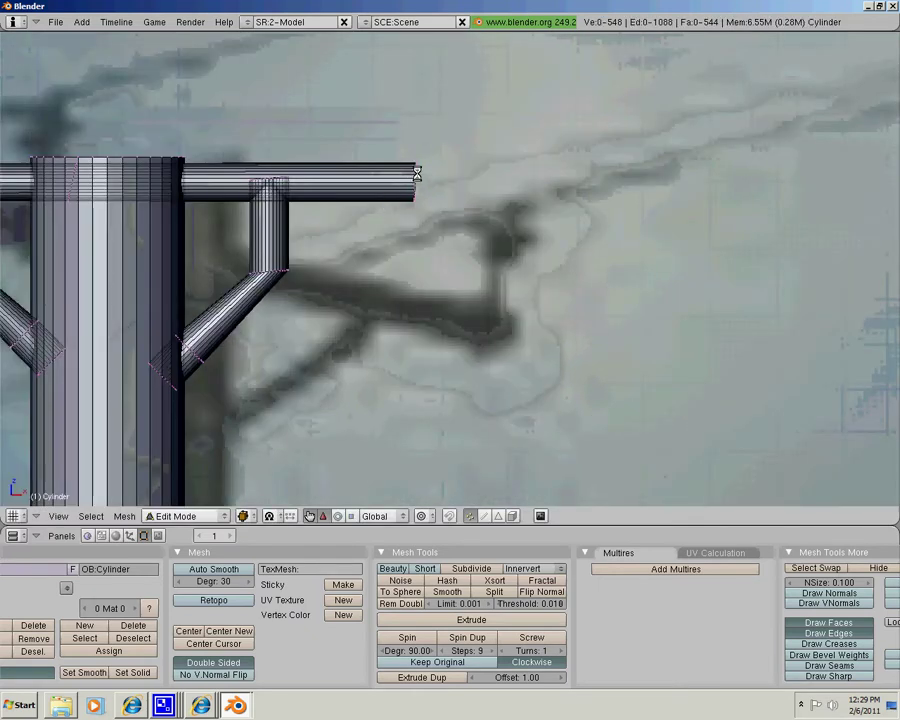
drag(391, 110, 458, 318)
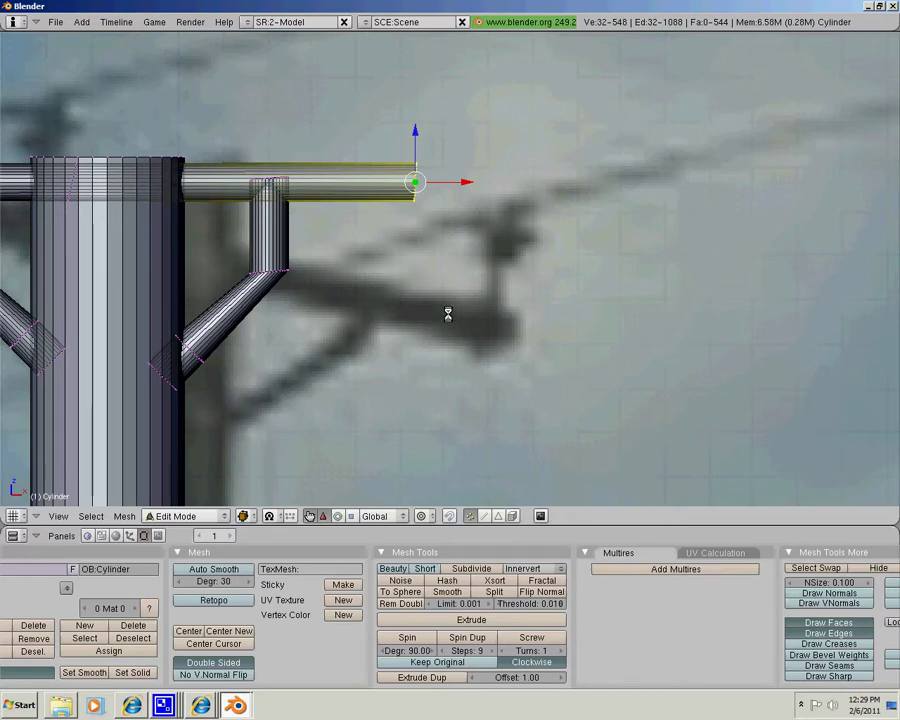
key(g)
key(x)
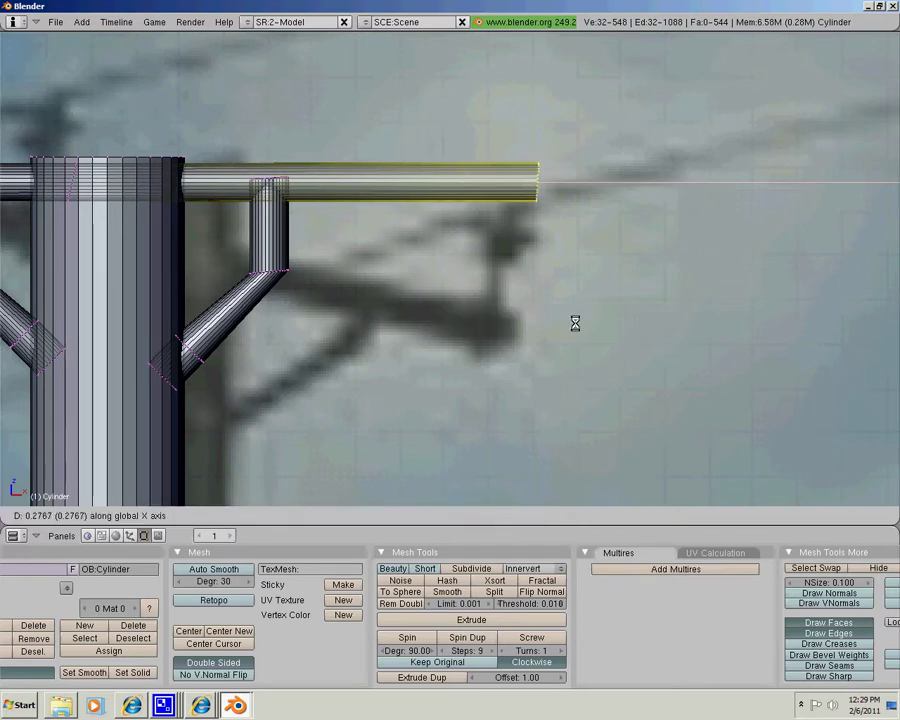
click(544, 320)
key(a)
scroll(514, 318, down, 2)
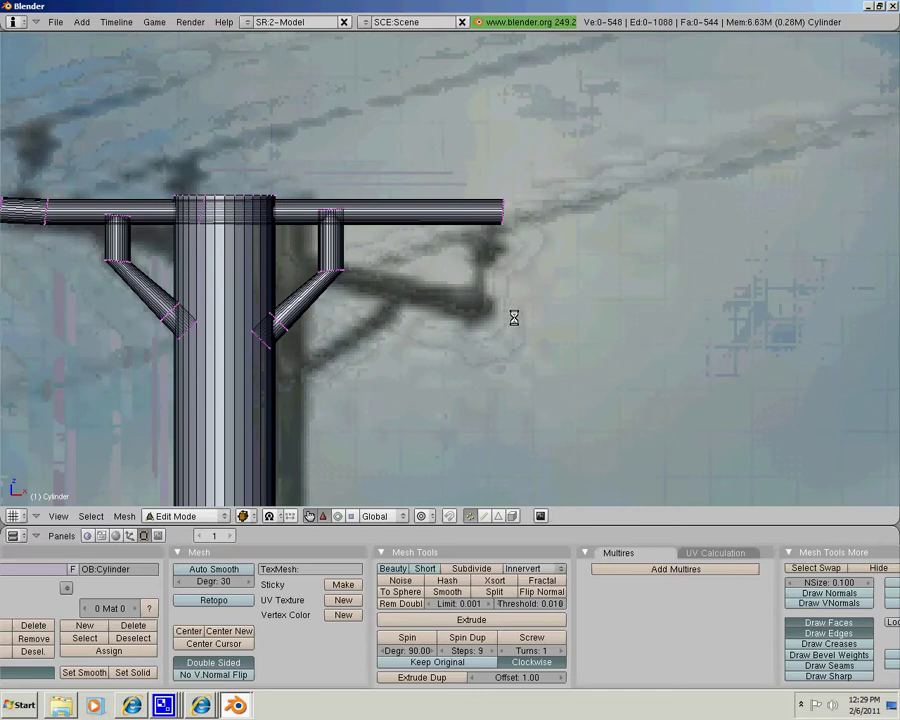
Step: Select the crossarm's right end ring, pull it back about 0.141 along the global X axis, and deselect all
scroll(514, 318, down, 3)
shift+middle_drag(338, 263, 378, 256)
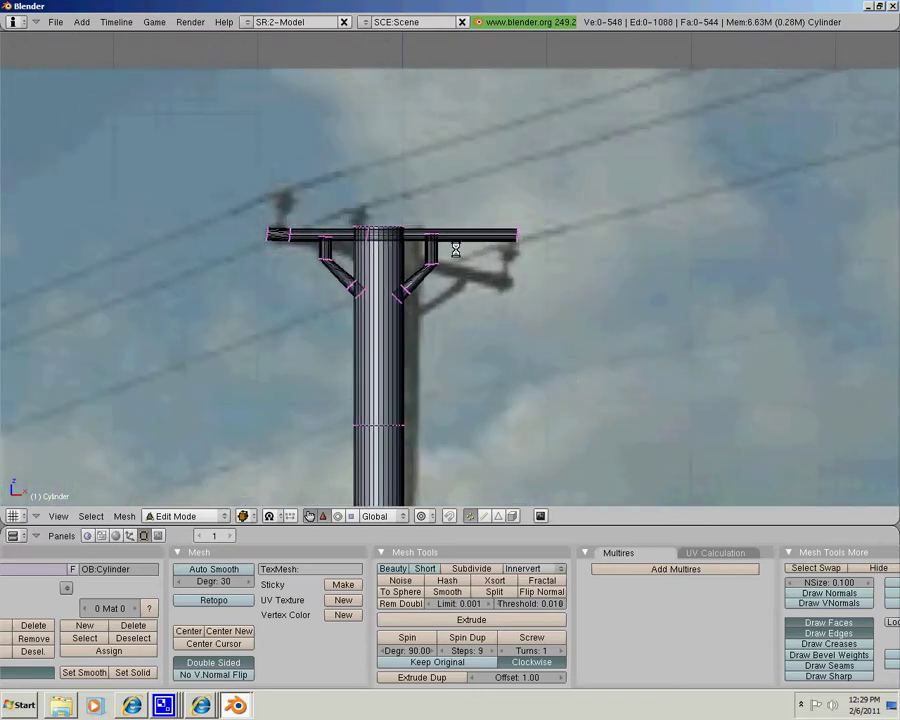
alt+right_click(533, 263)
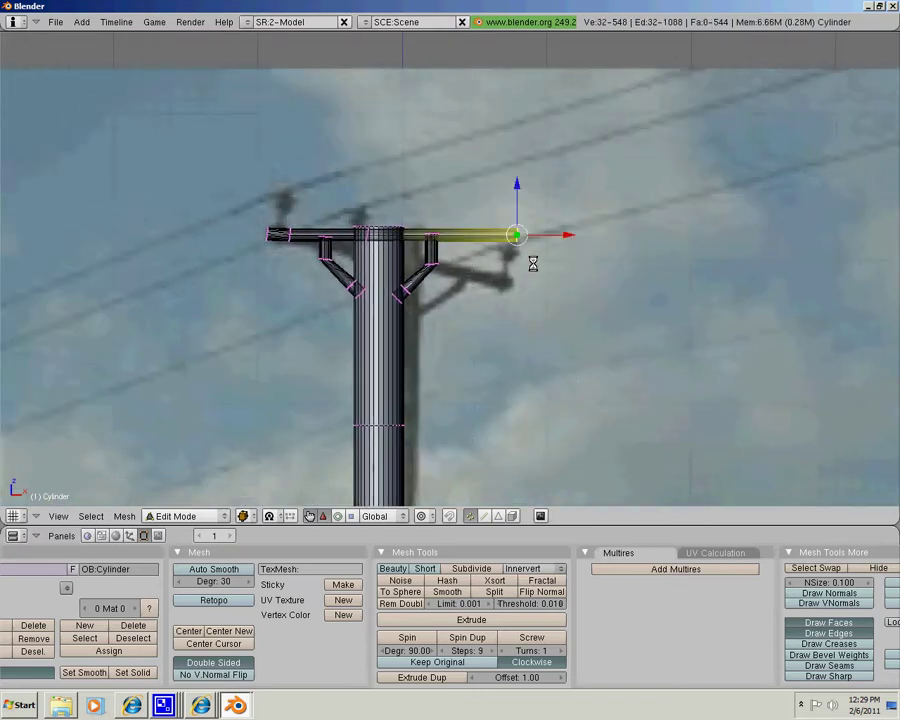
key(g)
key(x)
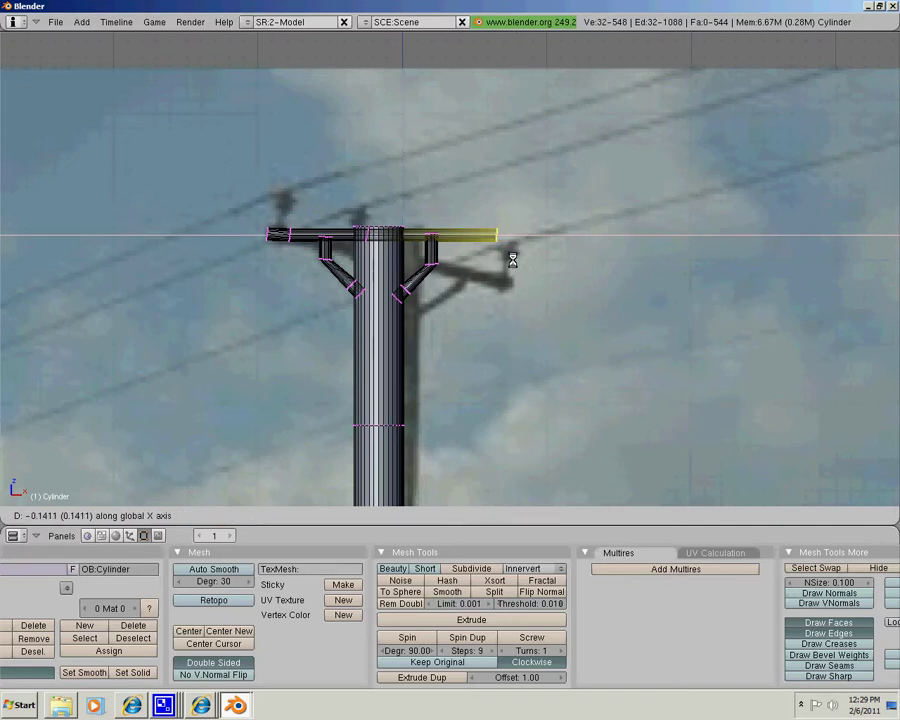
click(512, 260)
key(a)
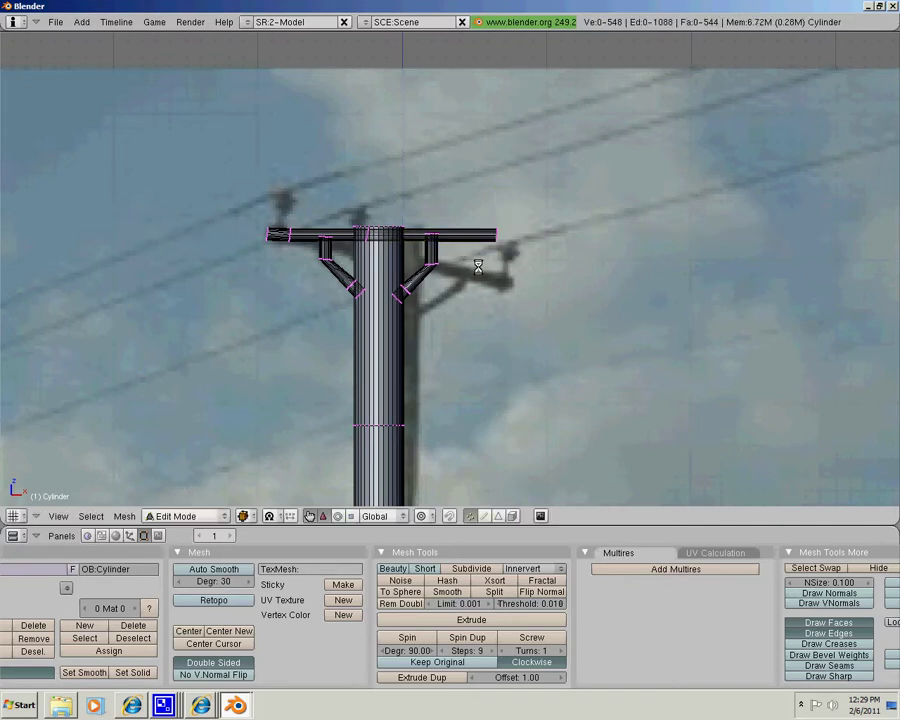
Step: Examine the crossarm and both braces from the top and from progressively lower angles down to the front
key(KP_7)
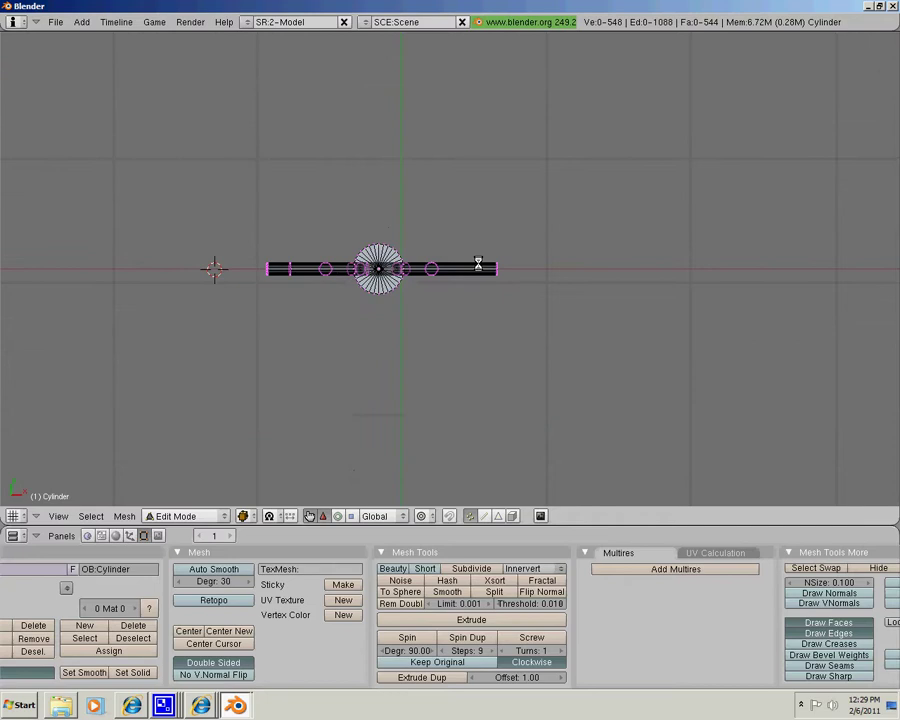
key(KP_2)
key(KP_2)
key(KP_2)
key(KP_2)
key(KP_2)
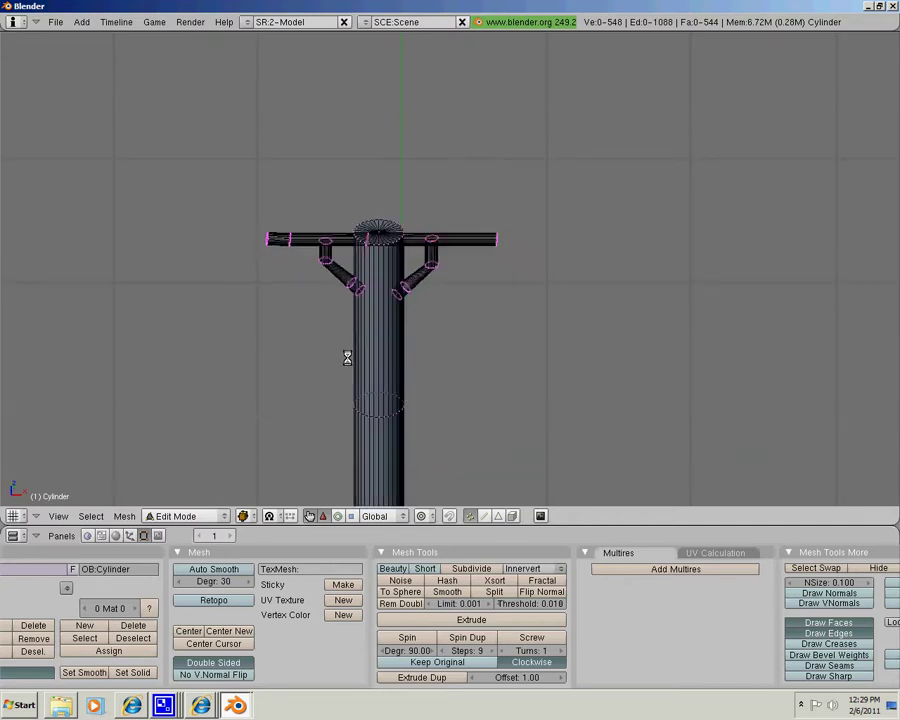
key(KP_2)
scroll(373, 387, down, 5)
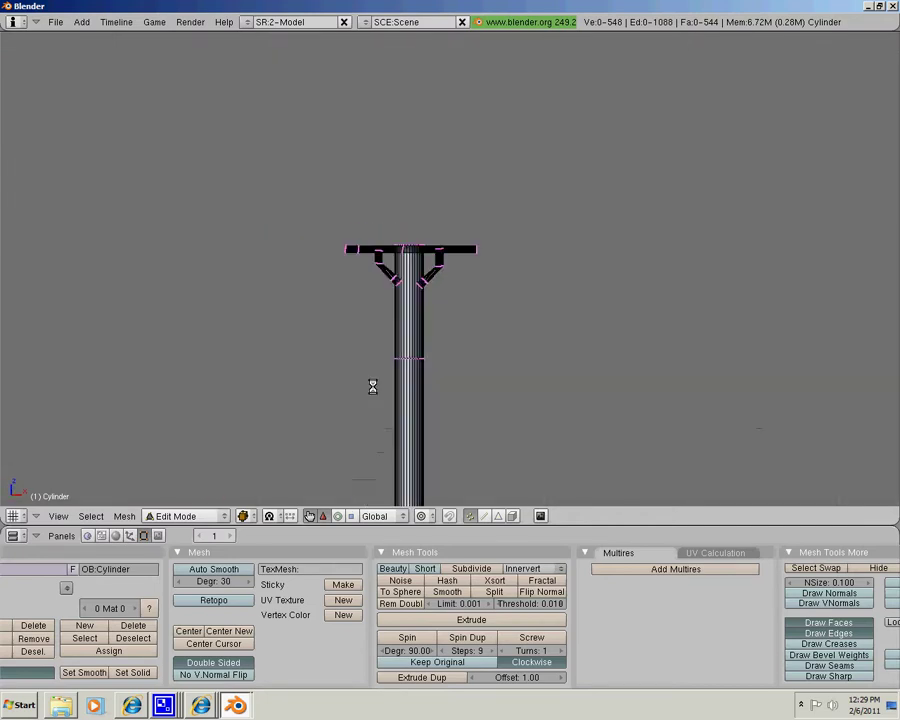